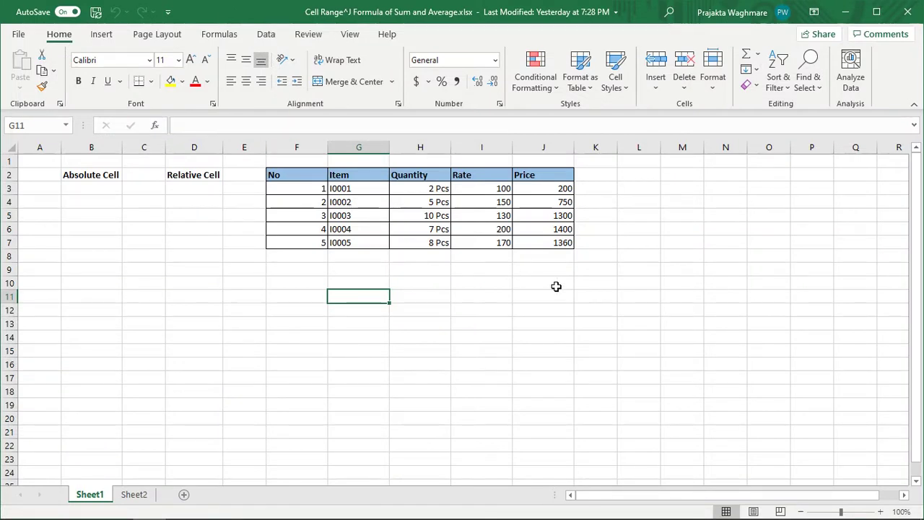
{"action": "left_click", "coordinate": [419, 296]}
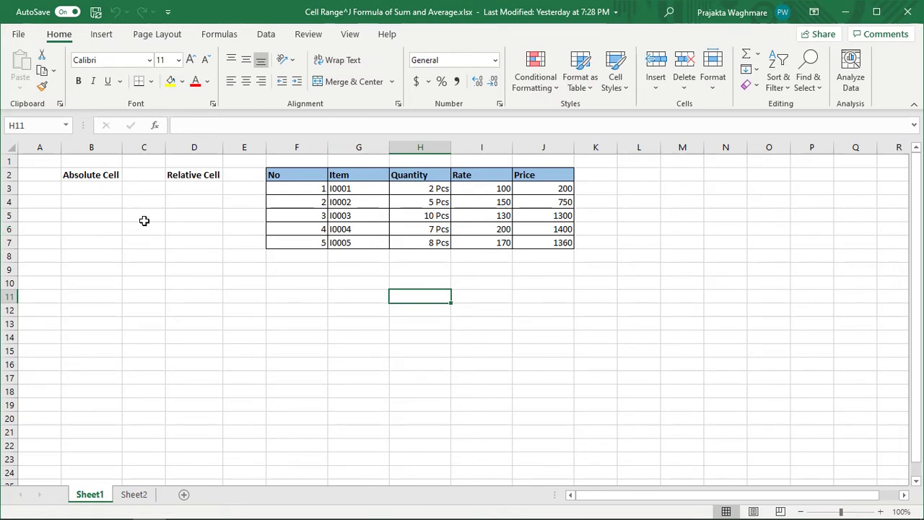
{"action": "left_click", "coordinate": [196, 200]}
{"action": "left_click", "coordinate": [197, 229]}
{"action": "left_click", "coordinate": [196, 284]}
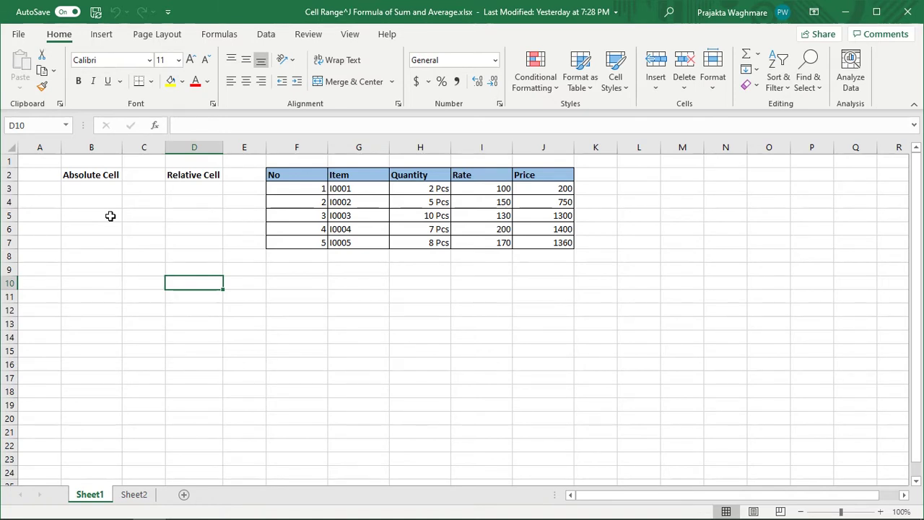
{"action": "left_click", "coordinate": [204, 191]}
{"action": "left_click", "coordinate": [206, 228]}
{"action": "left_click", "coordinate": [201, 280]}
{"action": "left_click", "coordinate": [202, 312]}
{"action": "left_click", "coordinate": [201, 381]}
{"action": "left_click", "coordinate": [203, 230]}
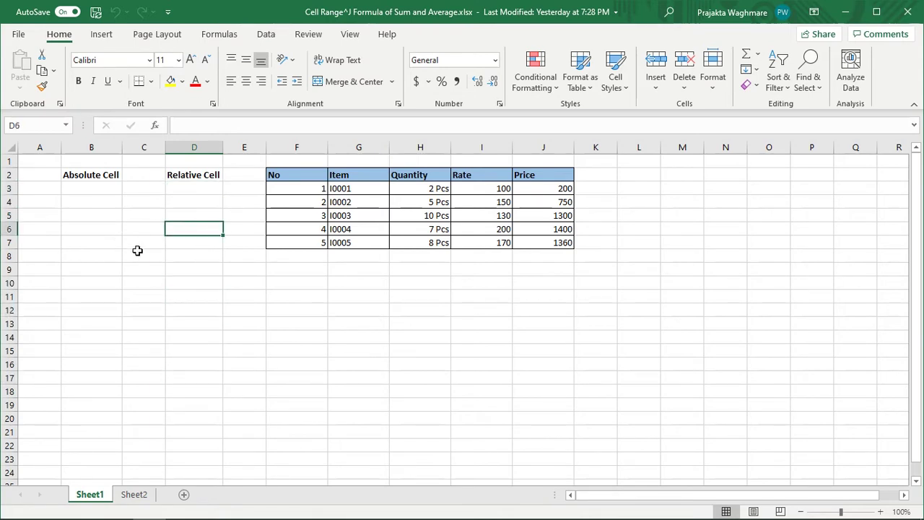
Step: Go to cell D3 under Relative Cell and enter the formula =G3 referencing the first item
{"action": "left_click", "coordinate": [18, 124]}
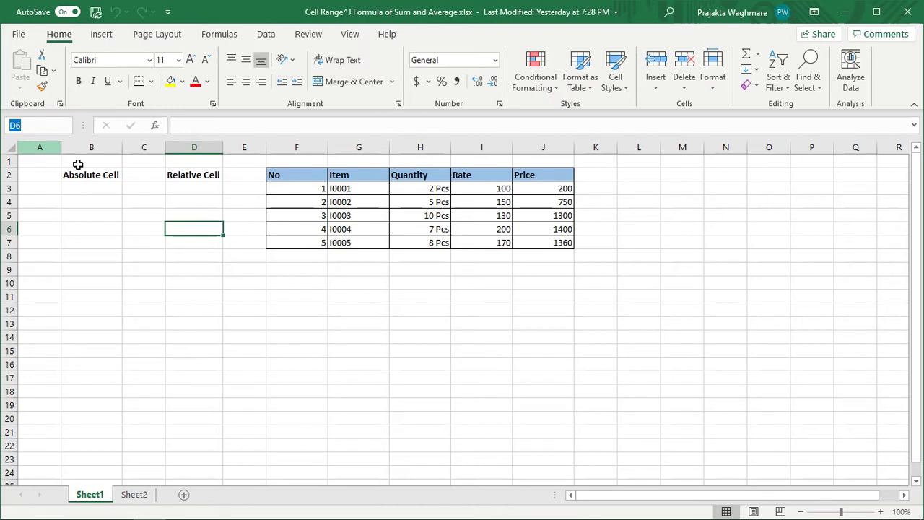
{"action": "type", "text": "D3"}
{"action": "key", "text": "Return"}
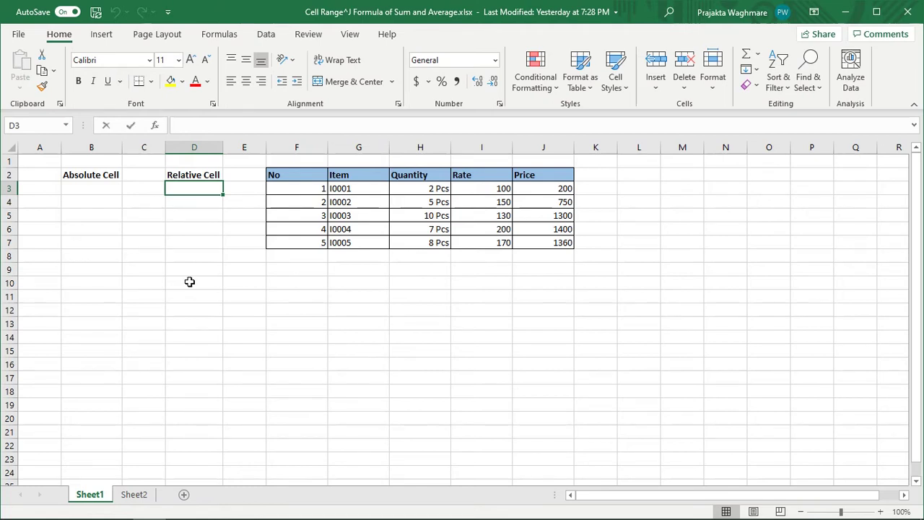
{"action": "type", "text": "="}
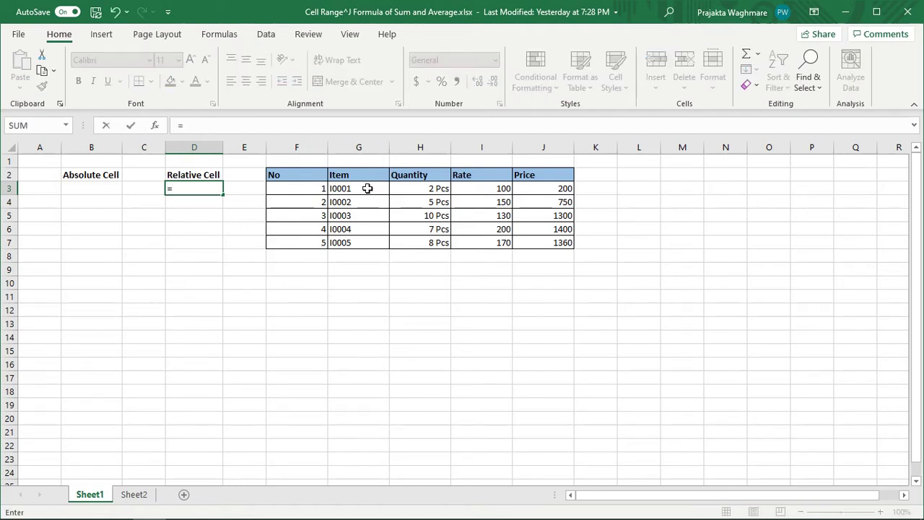
{"action": "left_click", "coordinate": [368, 188]}
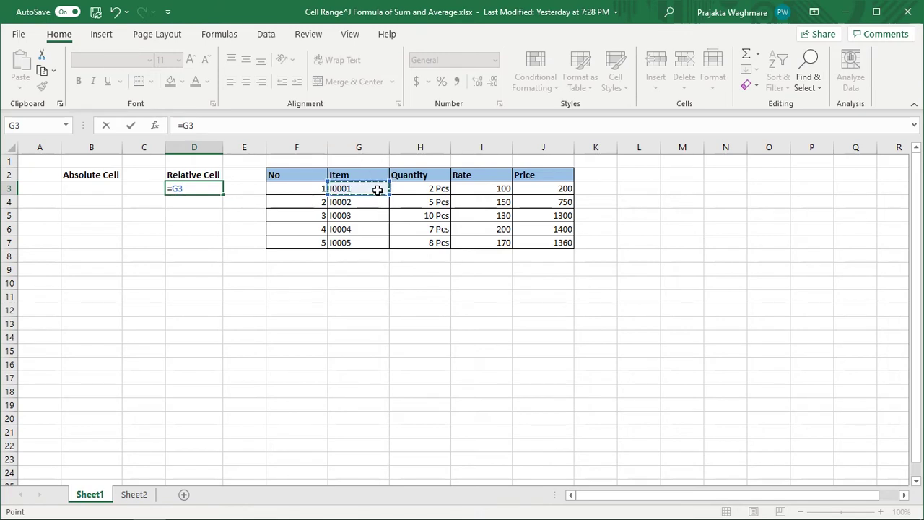
{"action": "left_click_drag", "start_coordinate": [190, 189], "coordinate": [145, 194]}
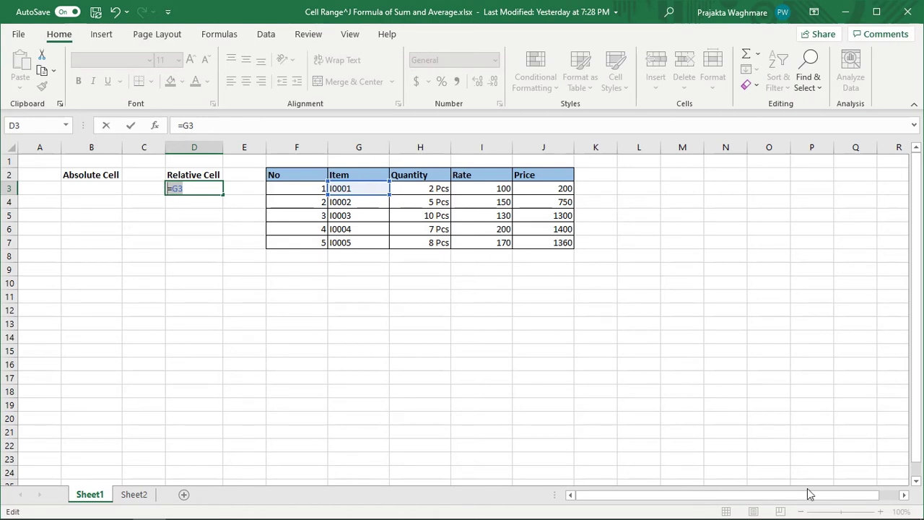
{"action": "key", "text": "Return"}
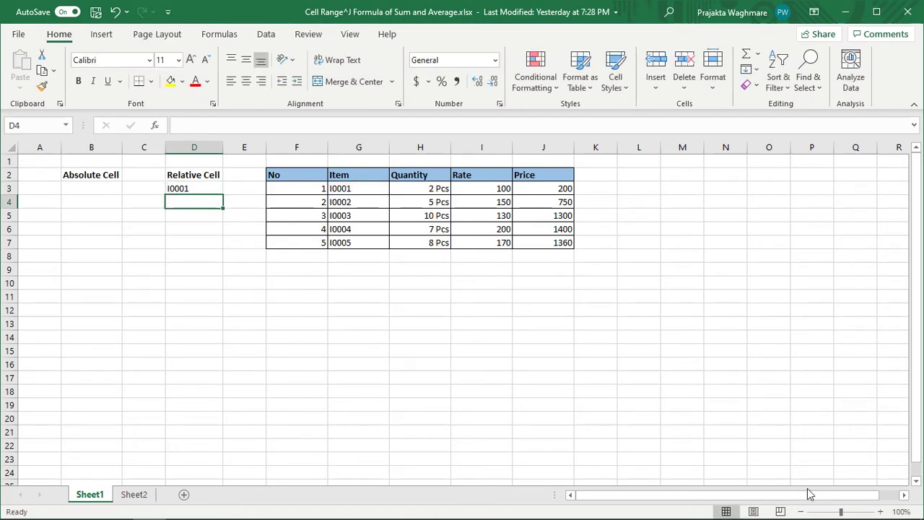
Step: Fill the relative formula in D3 down through cell D7
{"action": "left_click", "coordinate": [366, 187]}
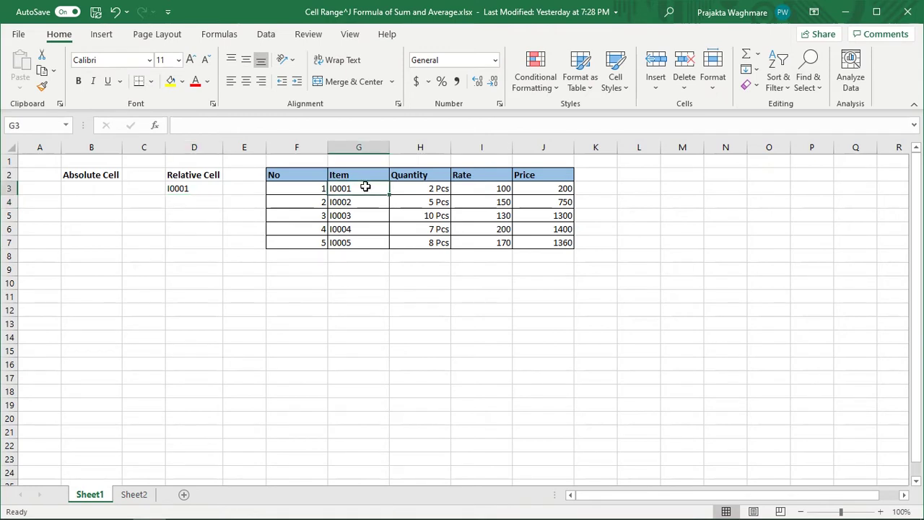
{"action": "left_click", "coordinate": [189, 193]}
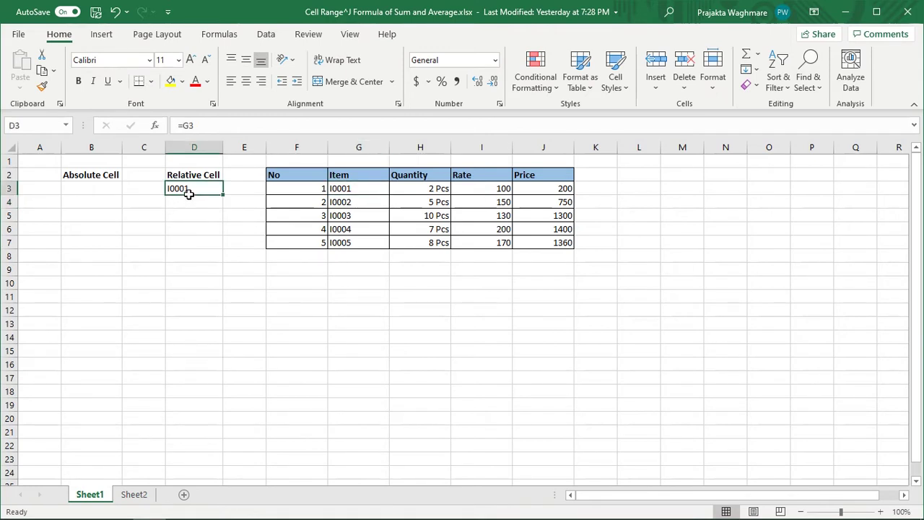
{"action": "left_click", "coordinate": [207, 127]}
{"action": "left_click_drag", "start_coordinate": [207, 127], "coordinate": [164, 128]}
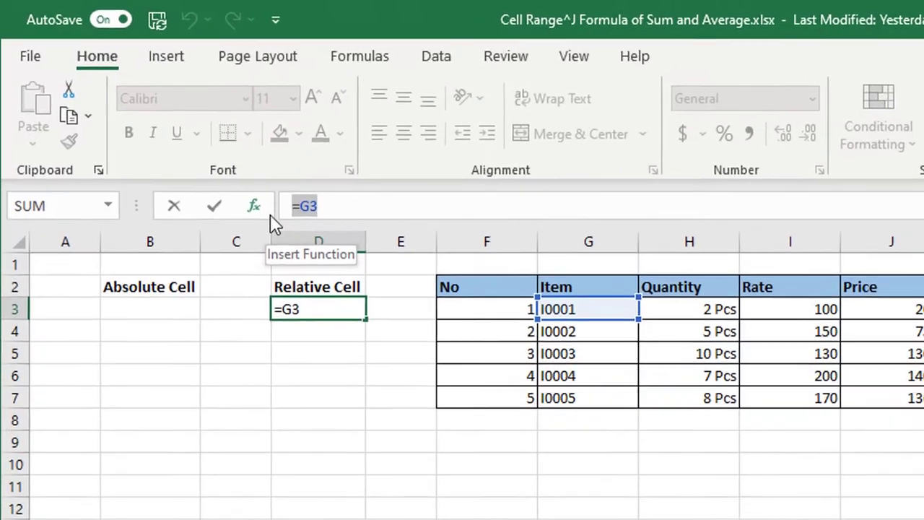
{"action": "key", "text": "Return"}
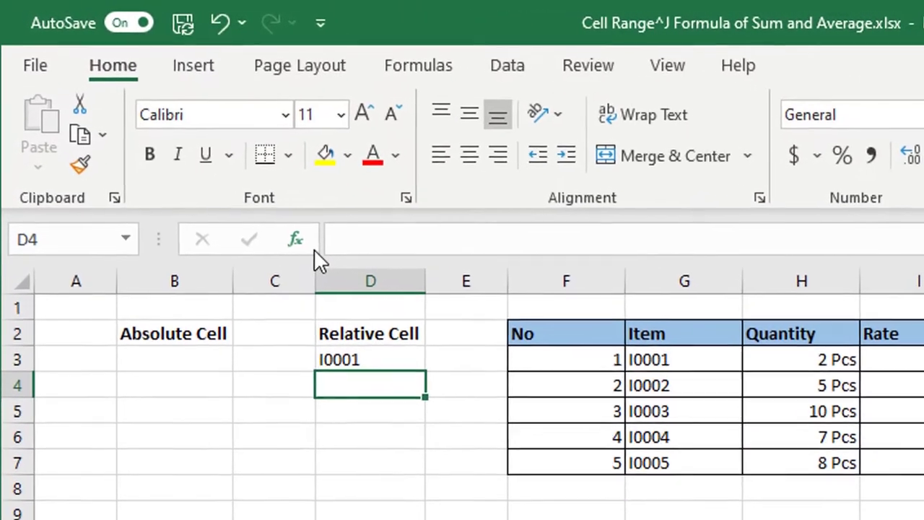
{"action": "left_click", "coordinate": [426, 374]}
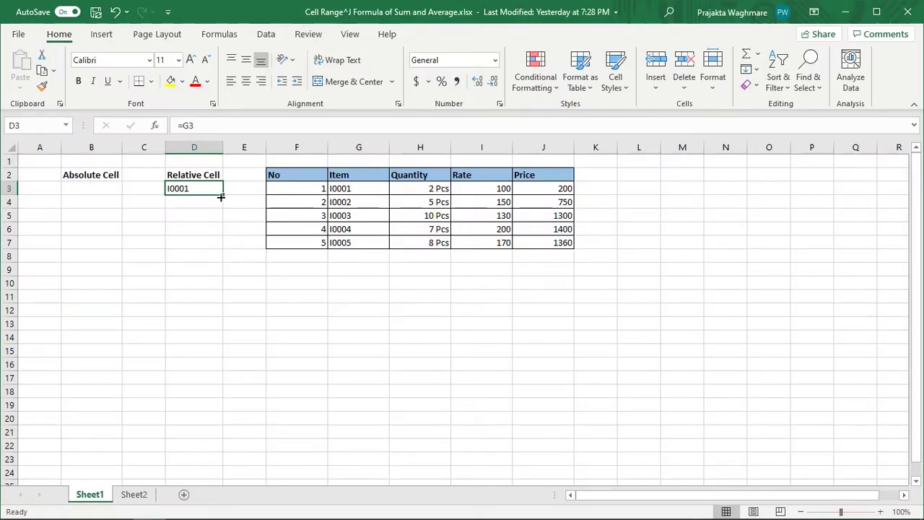
{"action": "left_click_drag", "start_coordinate": [220, 197], "coordinate": [225, 247]}
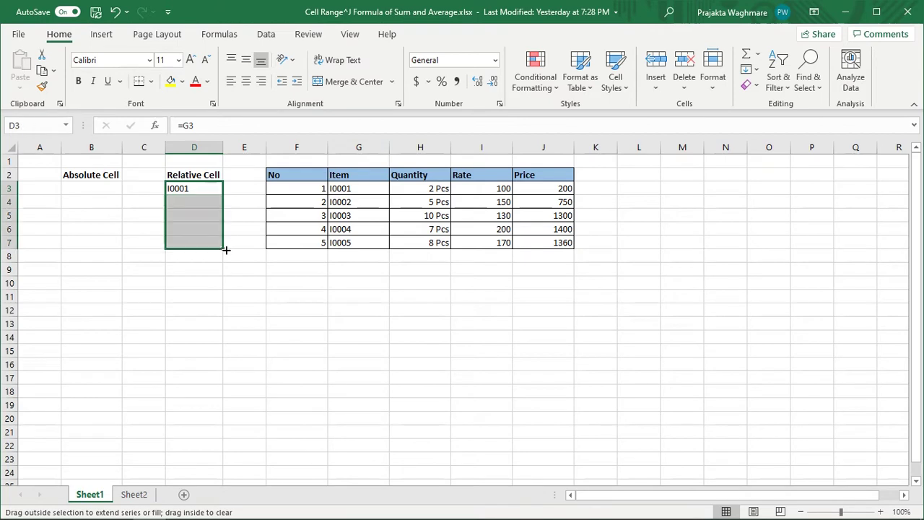
Step: Examine the formulas in cells D3 through D7 to see how the relative reference changes row by row
{"action": "left_click", "coordinate": [200, 188]}
{"action": "left_click", "coordinate": [200, 203]}
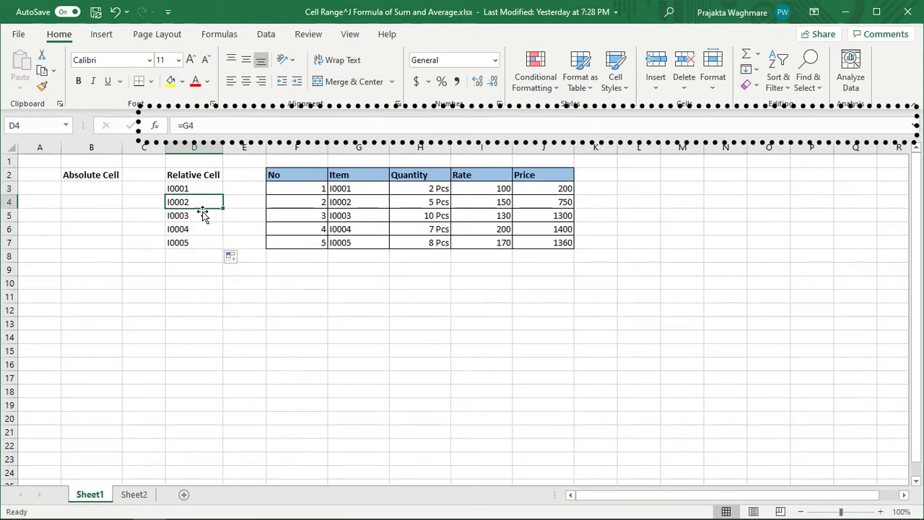
{"action": "left_click", "coordinate": [203, 214]}
{"action": "left_click", "coordinate": [202, 227]}
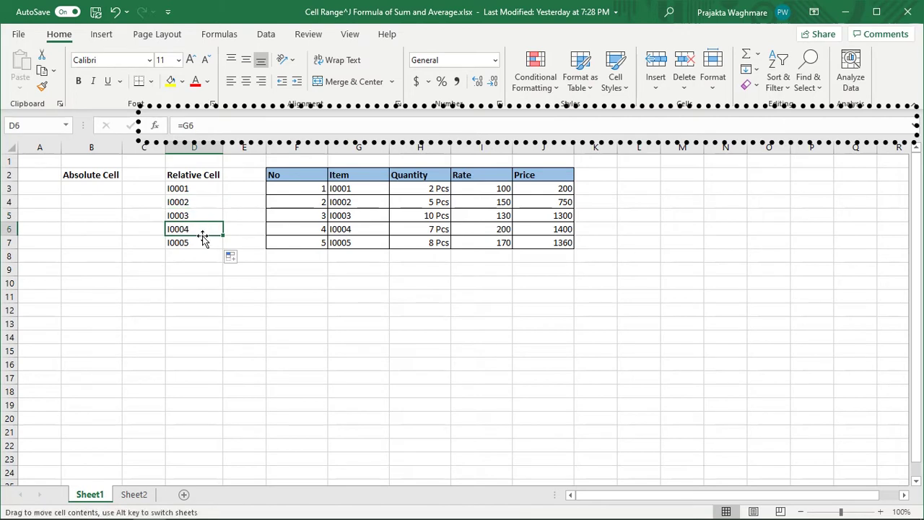
{"action": "left_click", "coordinate": [202, 244]}
{"action": "left_click", "coordinate": [199, 255]}
{"action": "left_click", "coordinate": [187, 186]}
{"action": "left_click", "coordinate": [193, 214]}
{"action": "left_click", "coordinate": [192, 189]}
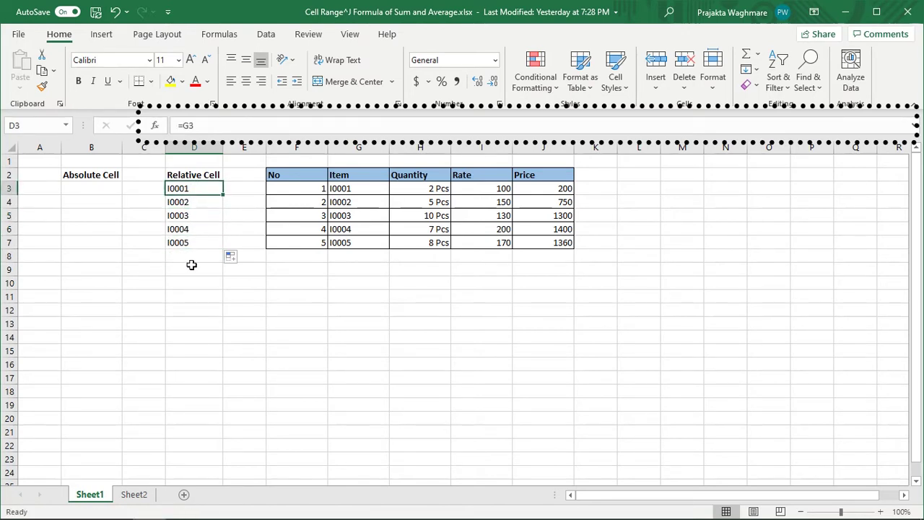
{"action": "left_click", "coordinate": [200, 204]}
{"action": "left_click_drag", "start_coordinate": [200, 204], "coordinate": [198, 244]}
{"action": "left_click", "coordinate": [193, 189]}
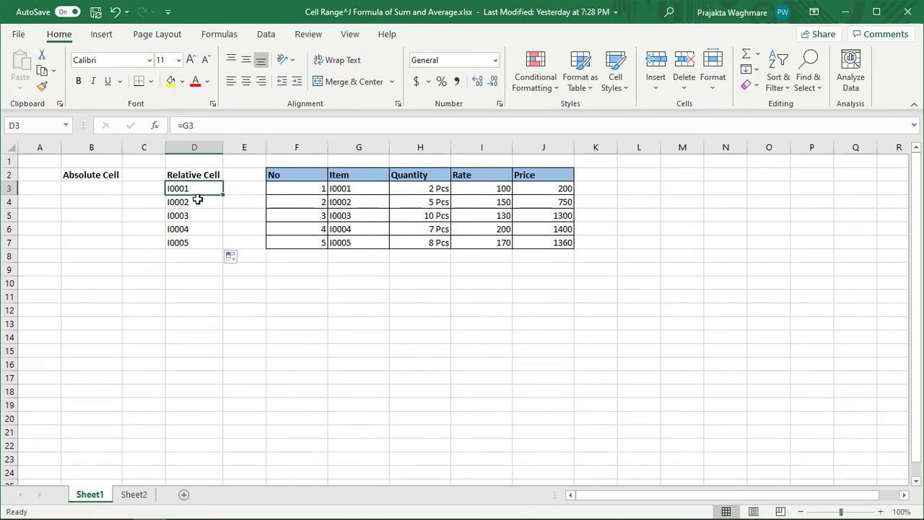
{"action": "left_click", "coordinate": [199, 211]}
{"action": "left_click", "coordinate": [199, 239]}
{"action": "left_click", "coordinate": [195, 257]}
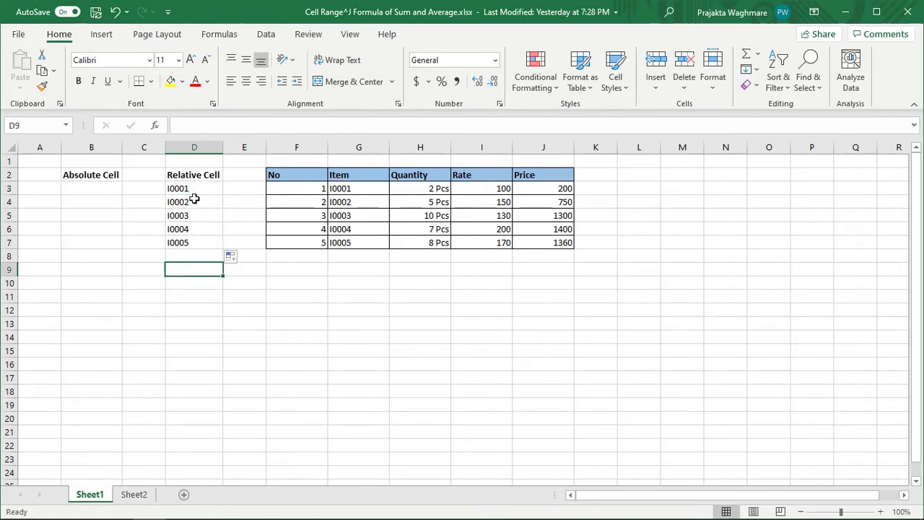
{"action": "left_click", "coordinate": [186, 189]}
{"action": "left_click", "coordinate": [196, 204]}
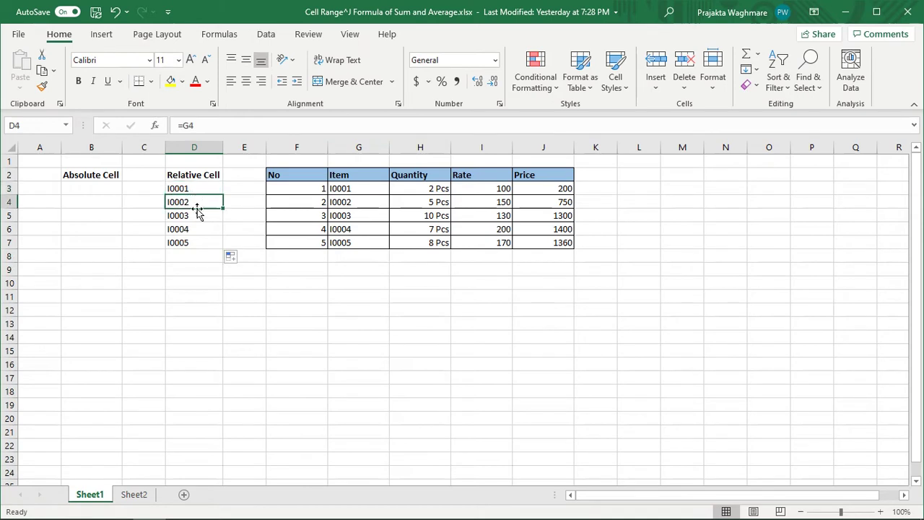
{"action": "left_click", "coordinate": [196, 217]}
{"action": "left_click", "coordinate": [193, 229]}
{"action": "left_click", "coordinate": [195, 240]}
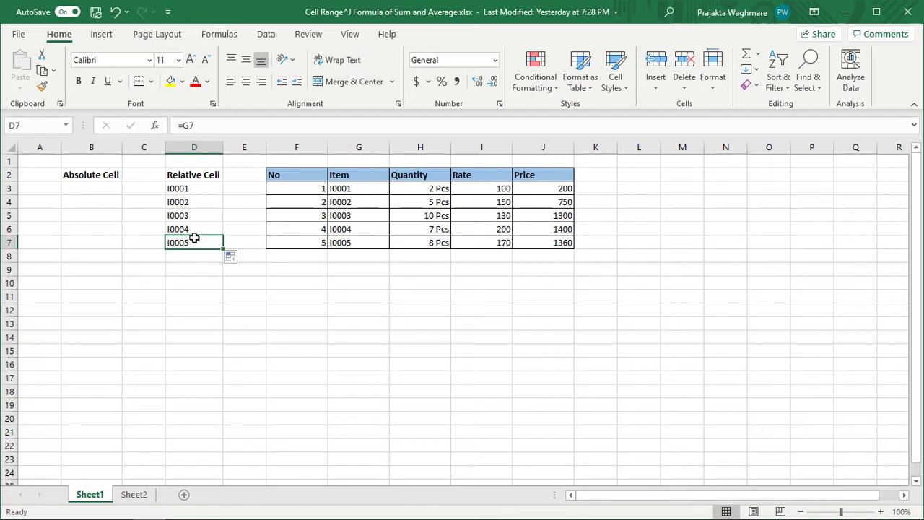
Step: Enter the relative formula =G3 in cell D9 and fill it across the row through H9
{"action": "left_click", "coordinate": [182, 269]}
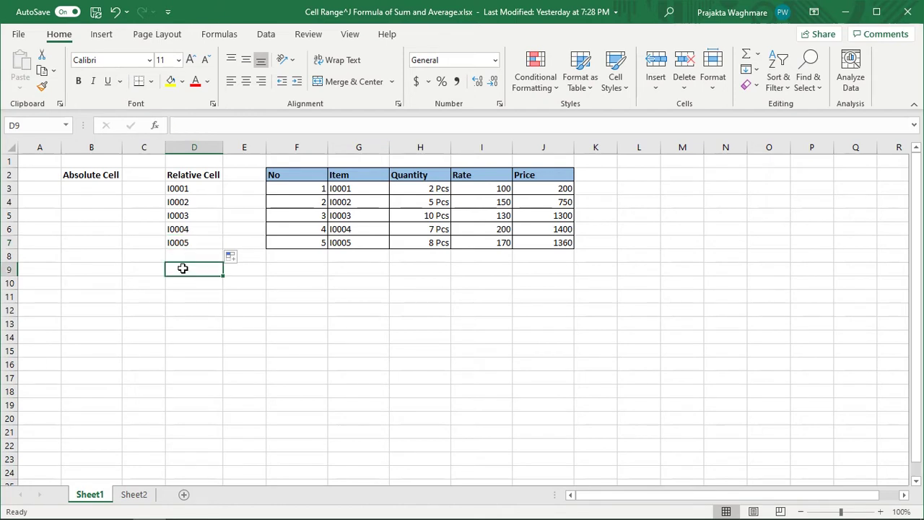
{"action": "type", "text": "="}
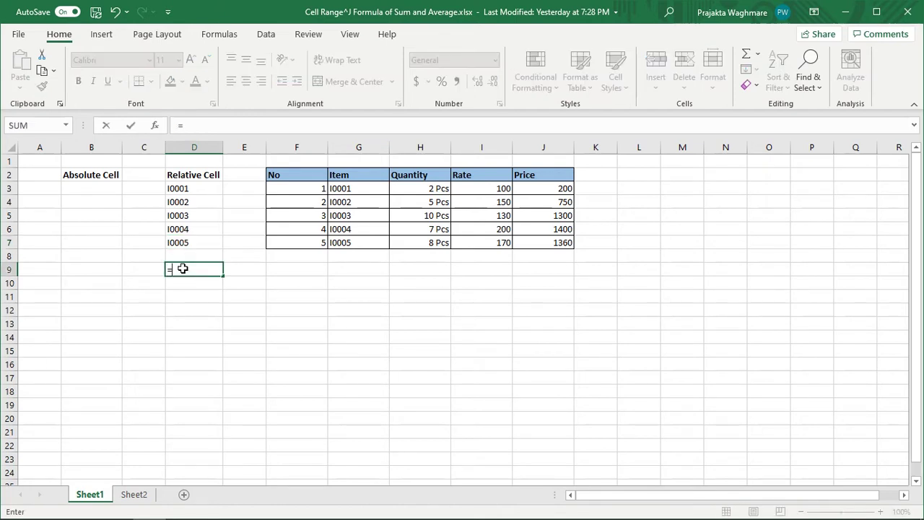
{"action": "left_click", "coordinate": [357, 188]}
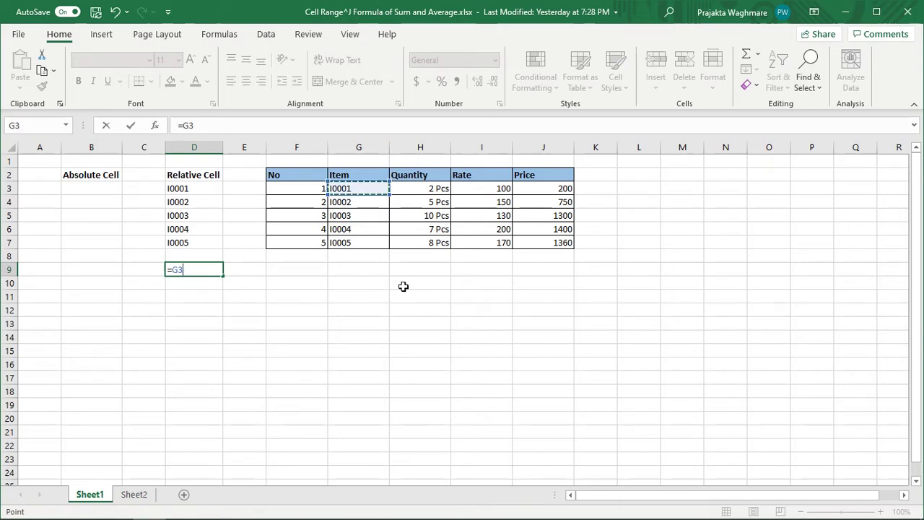
{"action": "key", "text": "Return"}
{"action": "left_click", "coordinate": [186, 273]}
{"action": "left_click_drag", "start_coordinate": [224, 278], "coordinate": [430, 278]}
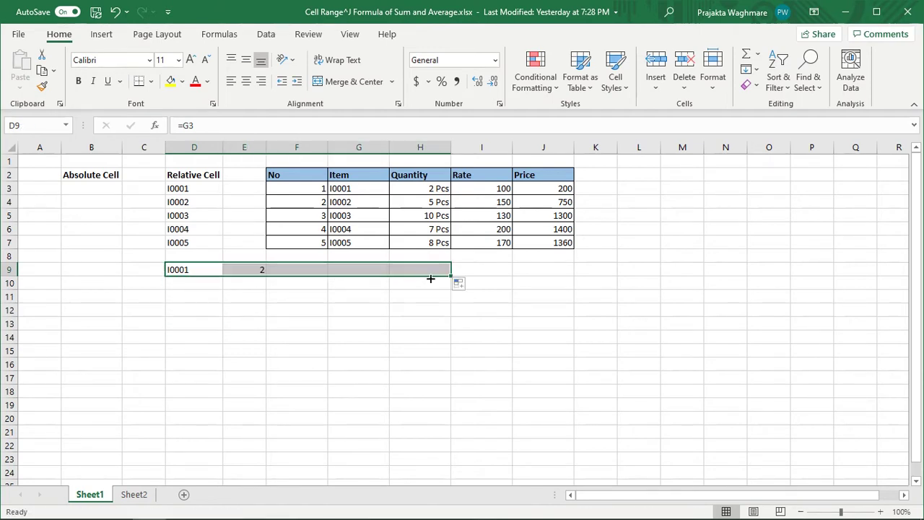
Step: Examine the formulas in cells D9 through H9 to see how the relative reference changes column by column
{"action": "left_click", "coordinate": [295, 366]}
{"action": "left_click_drag", "start_coordinate": [176, 269], "coordinate": [468, 270]}
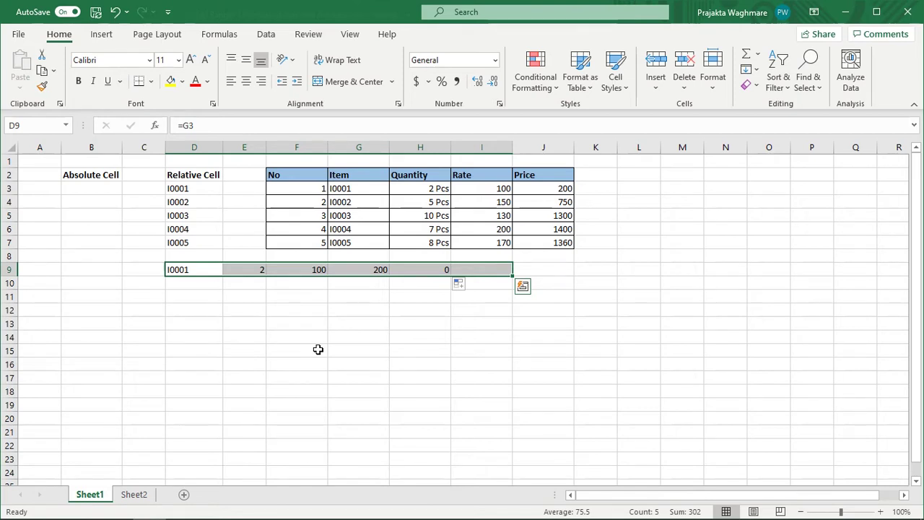
{"action": "left_click", "coordinate": [274, 362]}
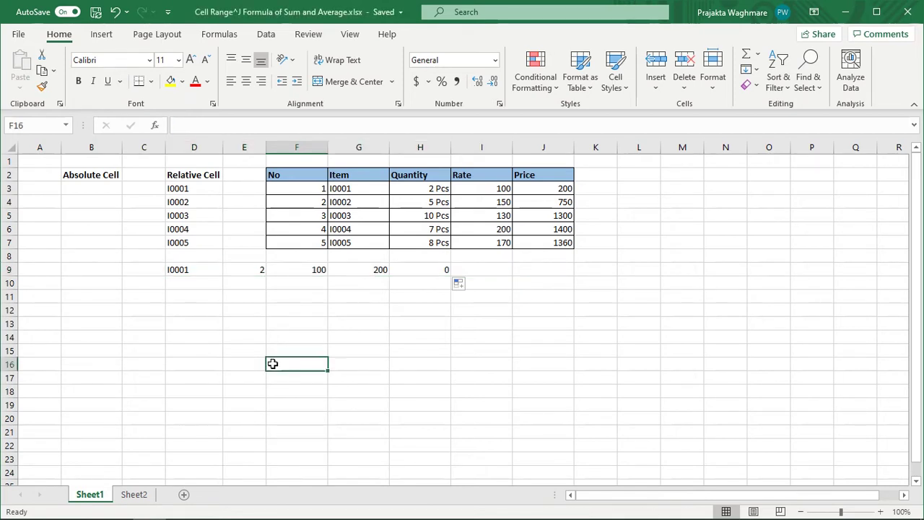
{"action": "left_click", "coordinate": [180, 271]}
{"action": "left_click", "coordinate": [250, 271]}
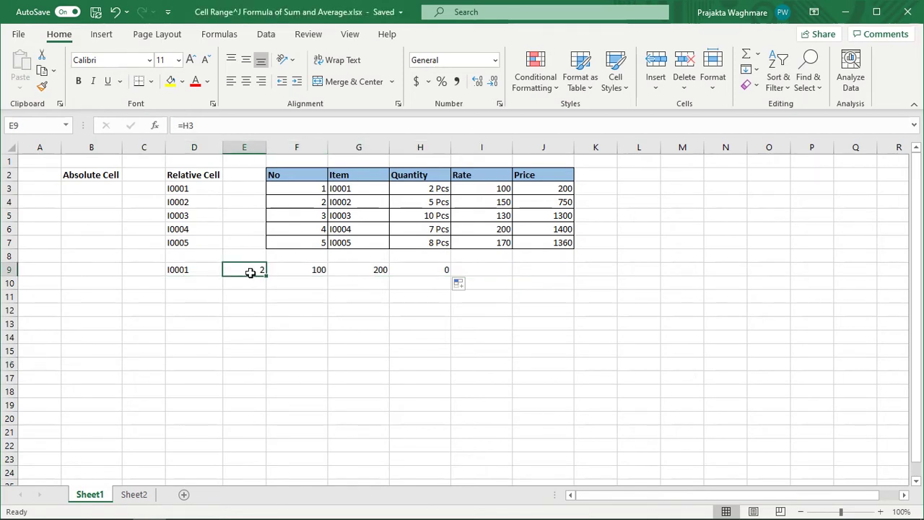
{"action": "left_click", "coordinate": [318, 270]}
{"action": "left_click", "coordinate": [357, 271]}
{"action": "left_click", "coordinate": [431, 269]}
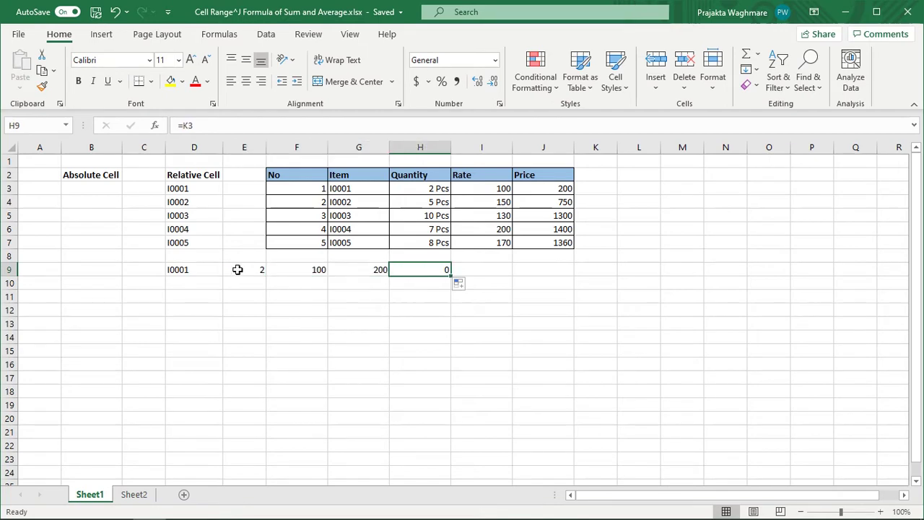
Step: Fill the formulas in D9:H9 down one row into D10:H10
{"action": "left_click", "coordinate": [202, 268]}
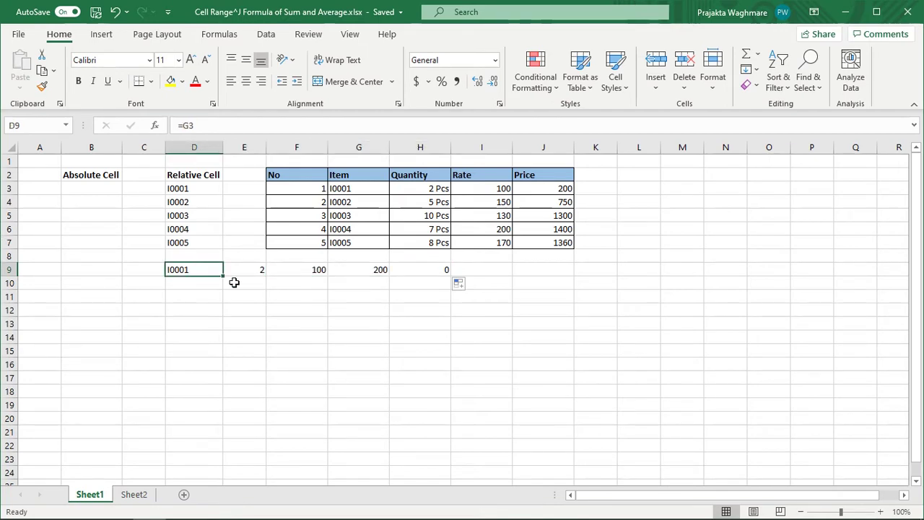
{"action": "left_click_drag", "start_coordinate": [223, 279], "coordinate": [451, 295]}
{"action": "left_click", "coordinate": [303, 340]}
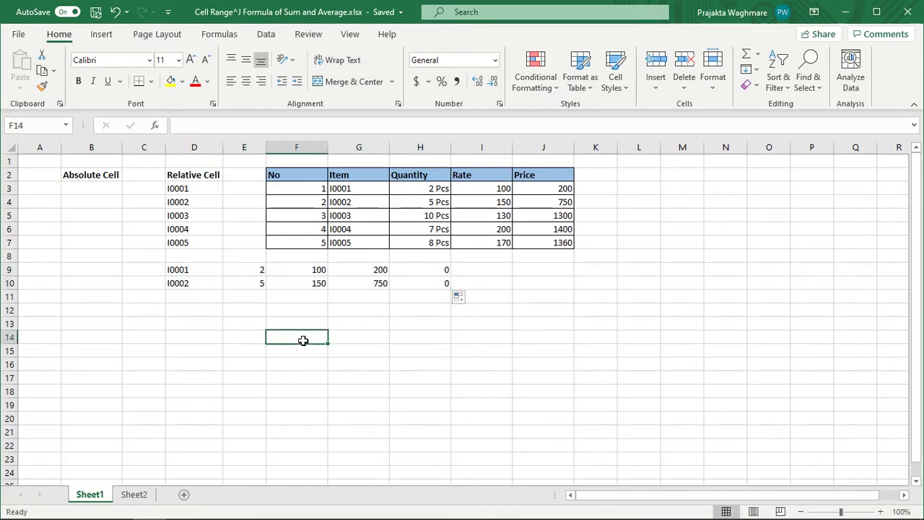
{"action": "left_click", "coordinate": [217, 270]}
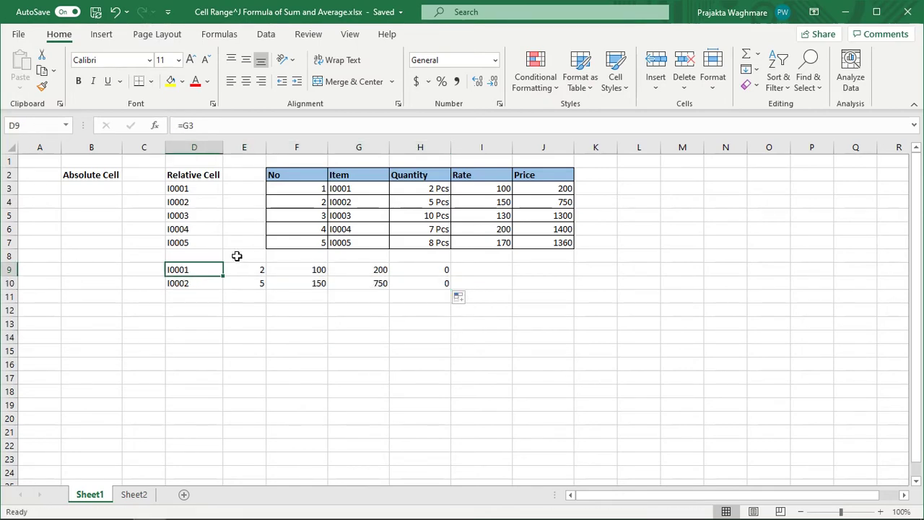
Step: Enter the absolute formula =$G$3 in cell B3 to reference the first item in the table
{"action": "left_click", "coordinate": [74, 188]}
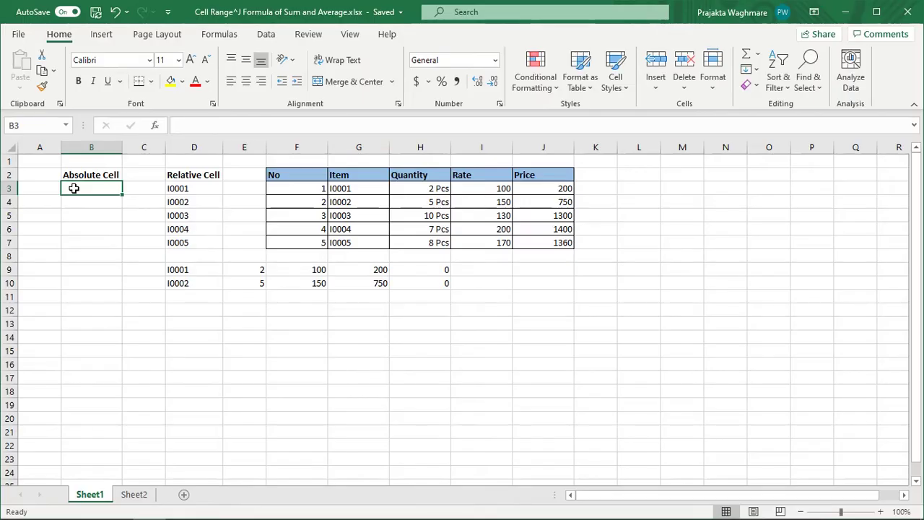
{"action": "type", "text": "="}
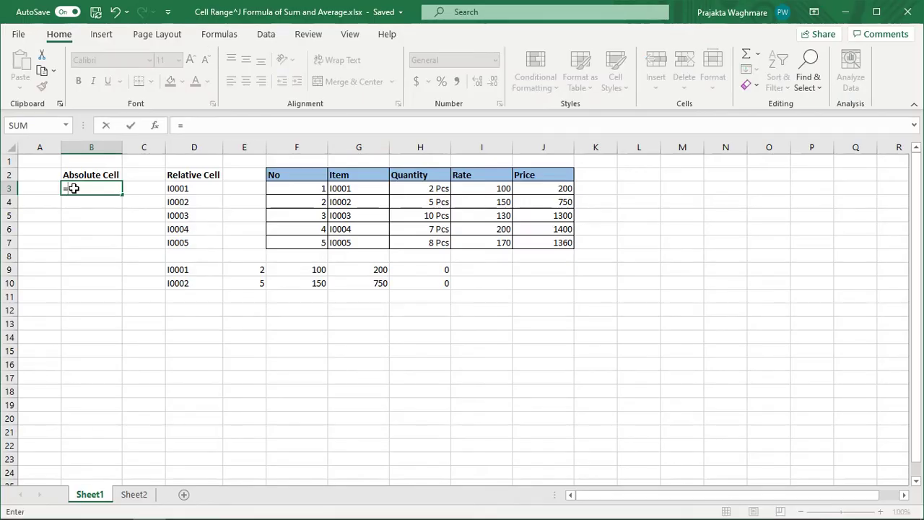
{"action": "left_click", "coordinate": [347, 187]}
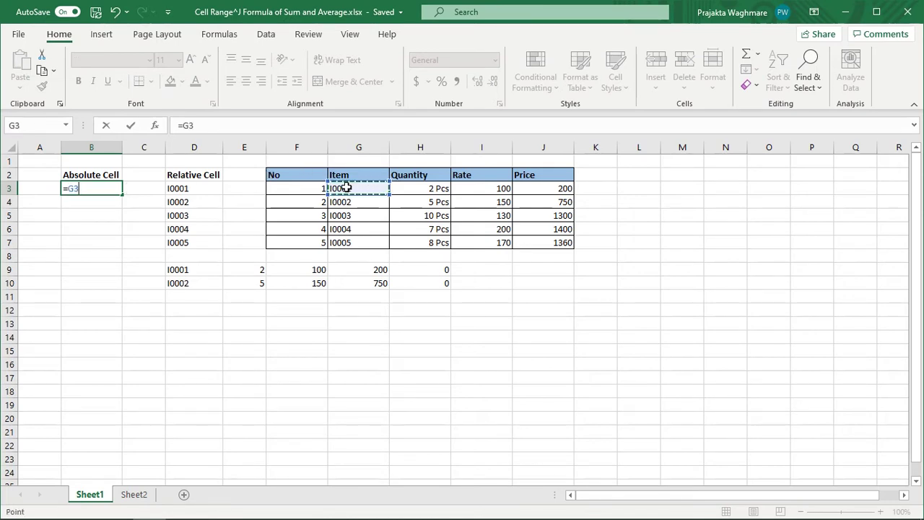
{"action": "left_click", "coordinate": [184, 126]}
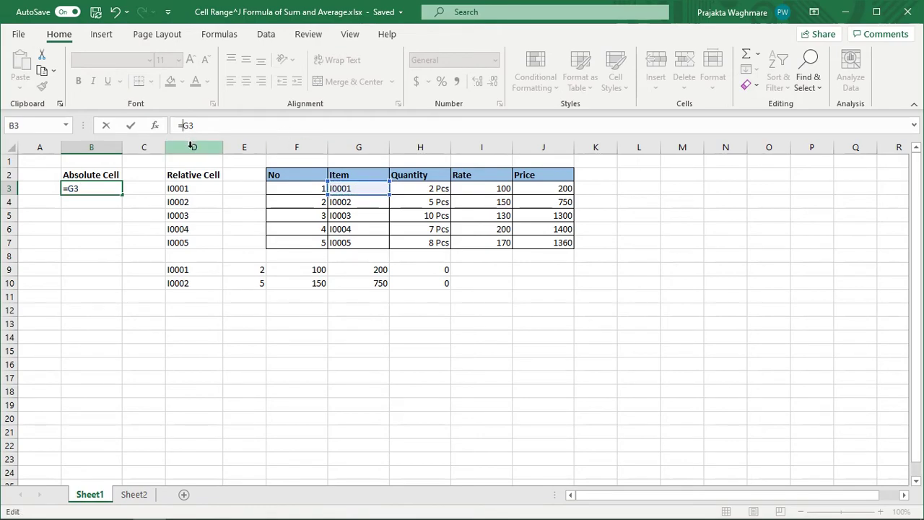
{"action": "type", "text": "$"}
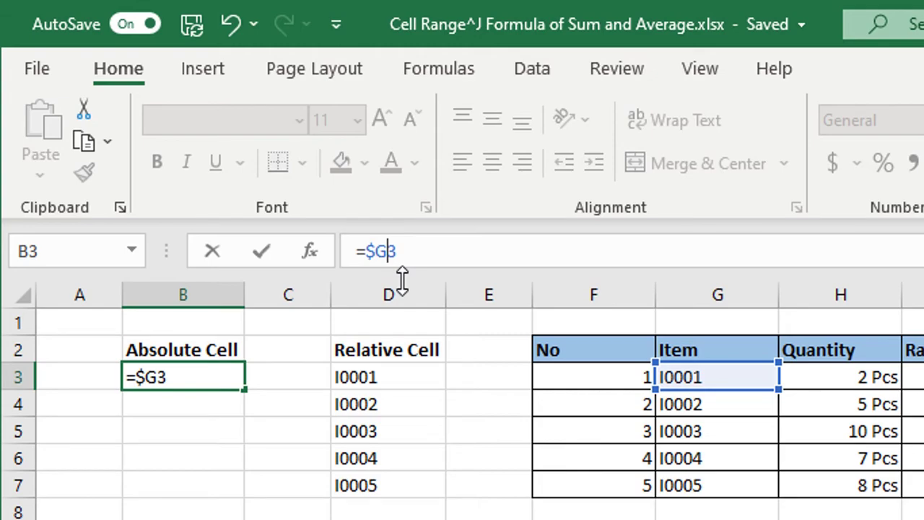
{"action": "type", "text": "$"}
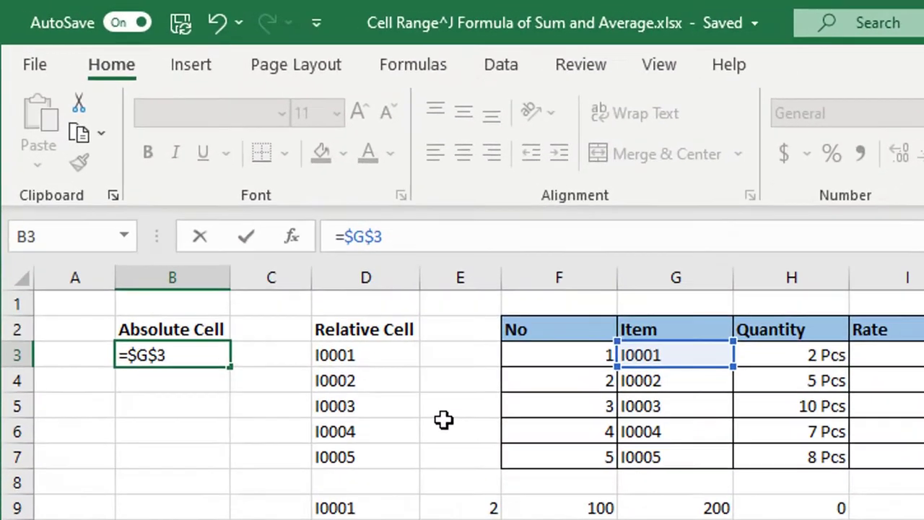
{"action": "key", "text": "Return"}
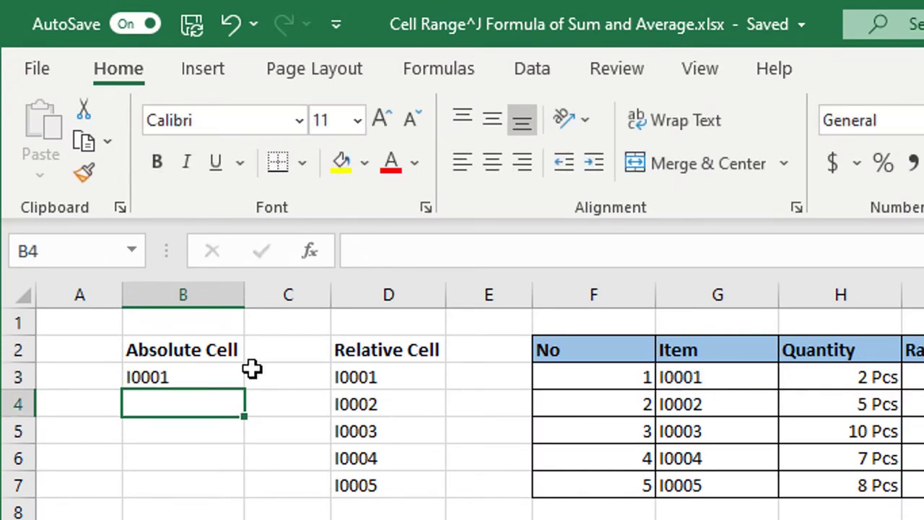
Step: Fill the absolute formula in B3 down through B11 and across row 3 through D3
{"action": "left_click", "coordinate": [197, 378]}
{"action": "left_click_drag", "start_coordinate": [246, 390], "coordinate": [234, 514]}
{"action": "left_click", "coordinate": [165, 368]}
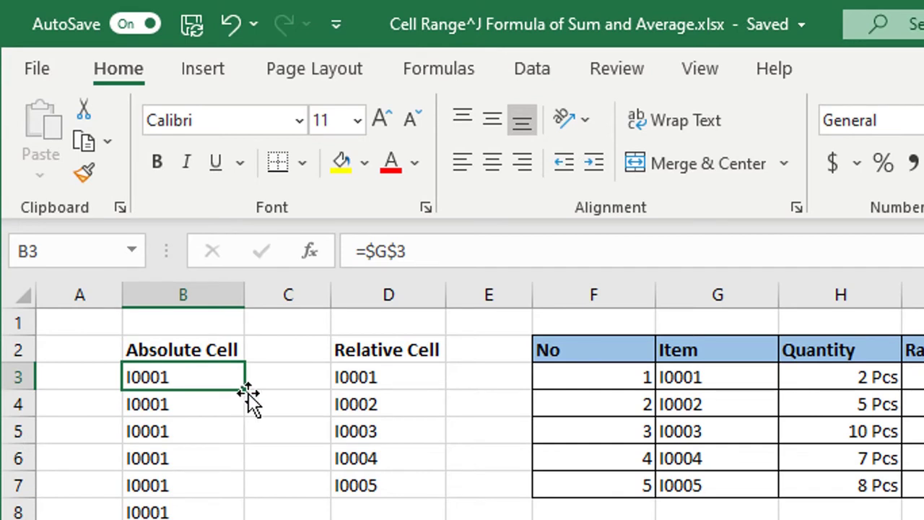
{"action": "left_click_drag", "start_coordinate": [247, 389], "coordinate": [433, 400]}
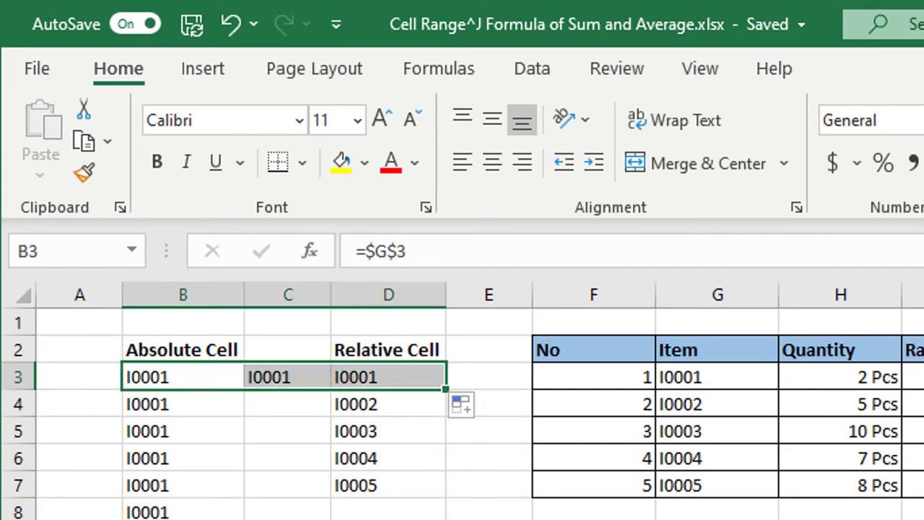
Step: Examine the absolute formulas in column B and cell C3 against the source cell G3
{"action": "left_click", "coordinate": [291, 437]}
{"action": "left_click", "coordinate": [181, 373]}
{"action": "left_click", "coordinate": [163, 427]}
{"action": "left_click", "coordinate": [177, 519]}
{"action": "left_click", "coordinate": [177, 519]}
{"action": "left_click", "coordinate": [189, 395]}
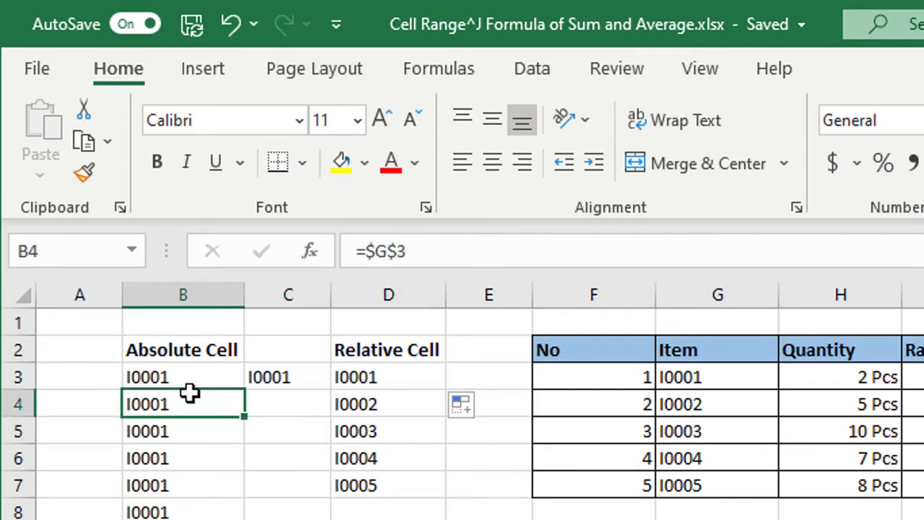
{"action": "left_click", "coordinate": [184, 380]}
{"action": "left_click", "coordinate": [728, 387]}
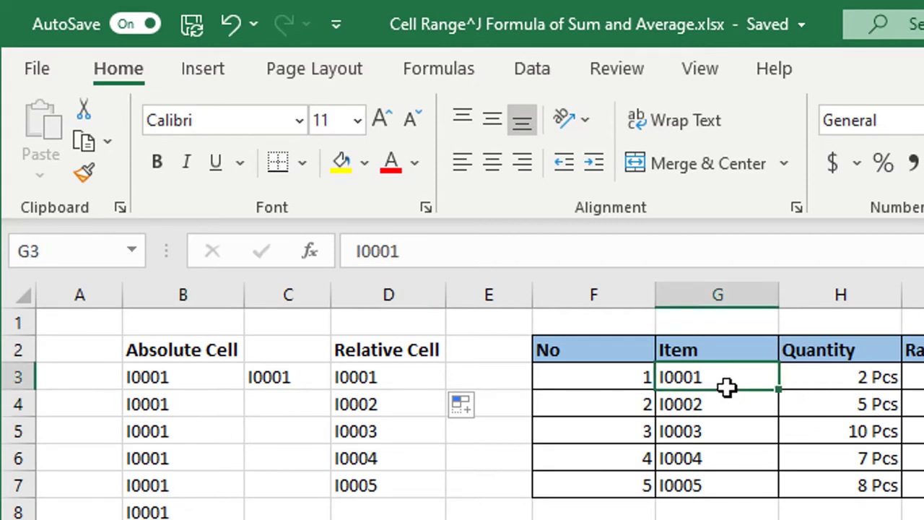
{"action": "left_click", "coordinate": [125, 377]}
{"action": "left_click", "coordinate": [149, 436]}
{"action": "left_click", "coordinate": [173, 511]}
{"action": "left_click", "coordinate": [176, 519]}
{"action": "left_click", "coordinate": [247, 382]}
{"action": "left_click", "coordinate": [162, 370]}
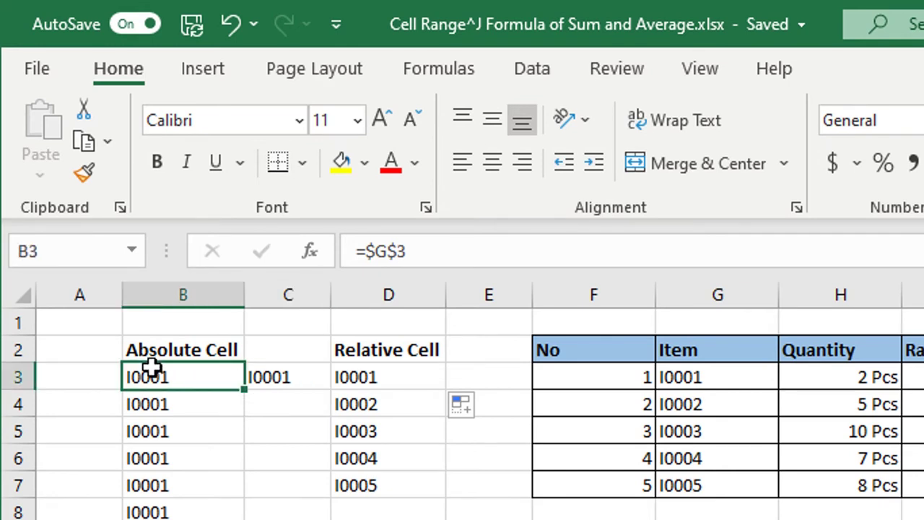
Step: Fill the absolute formula from C3 down through C10 and compare it with the table row G3:J3
{"action": "left_click", "coordinate": [155, 431]}
{"action": "left_click", "coordinate": [156, 519]}
{"action": "left_click", "coordinate": [159, 519]}
{"action": "left_click", "coordinate": [282, 376]}
{"action": "left_click_drag", "start_coordinate": [346, 188], "coordinate": [518, 187]}
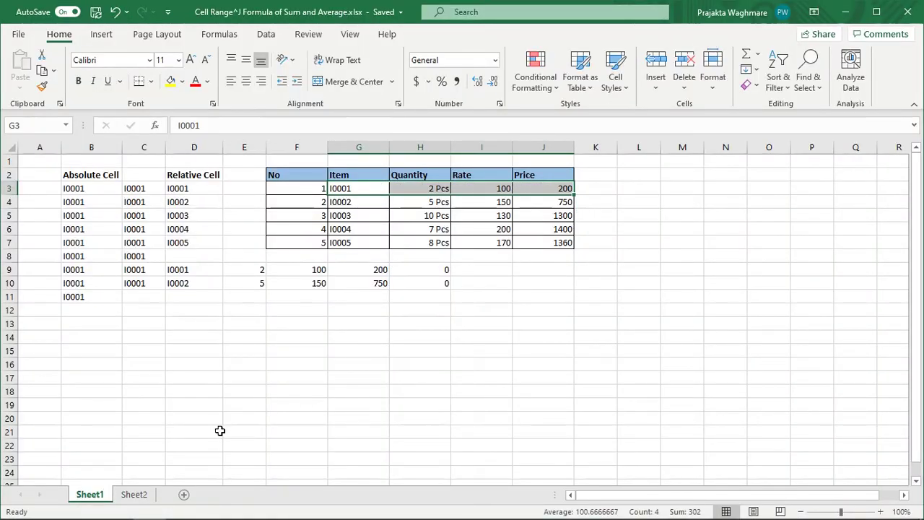
Step: Enter the formula =$G3, with only the column locked, in cell B15
{"action": "left_click", "coordinate": [90, 350]}
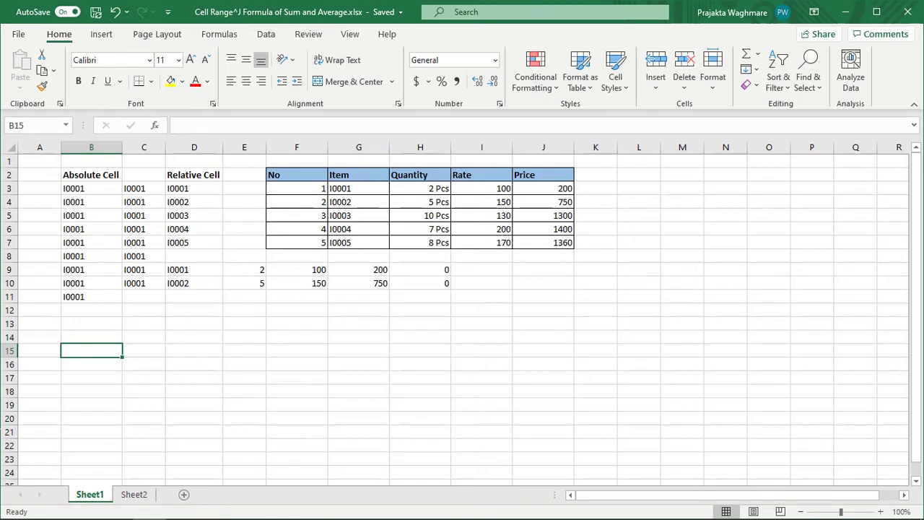
{"action": "type", "text": "="}
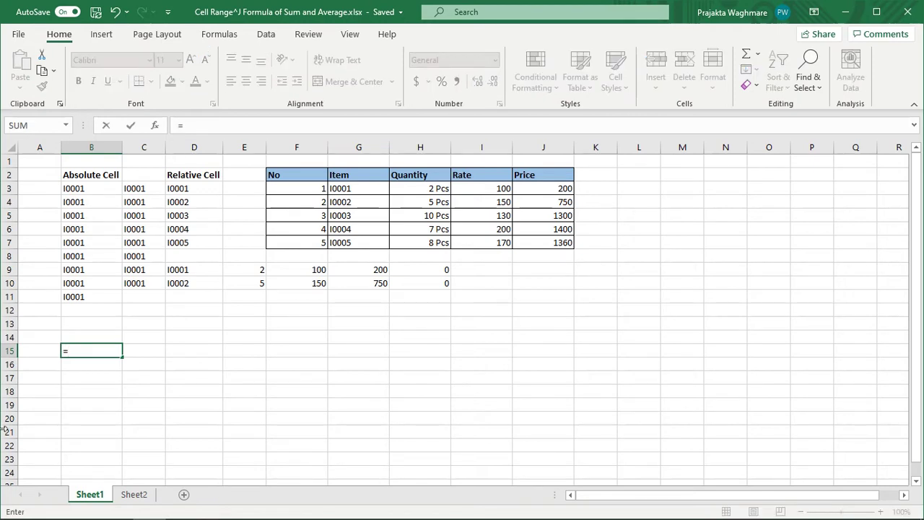
{"action": "left_click", "coordinate": [352, 189]}
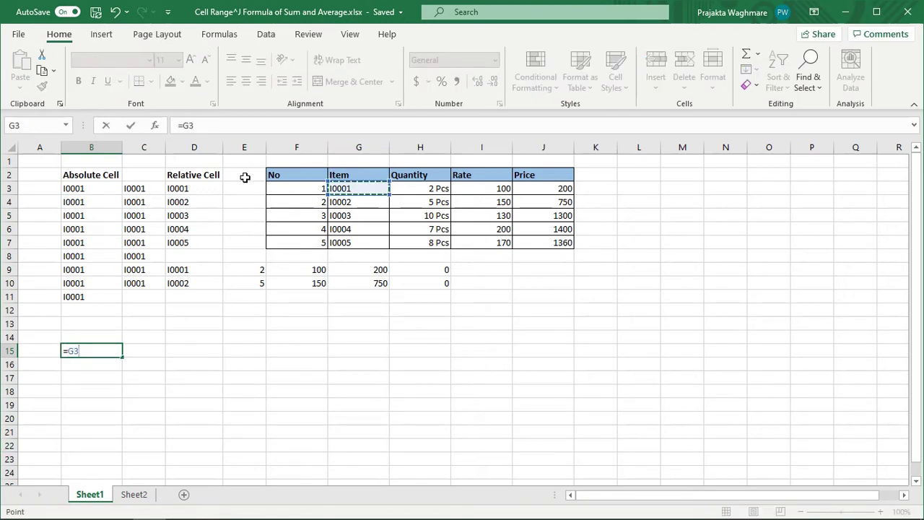
{"action": "left_click", "coordinate": [185, 126]}
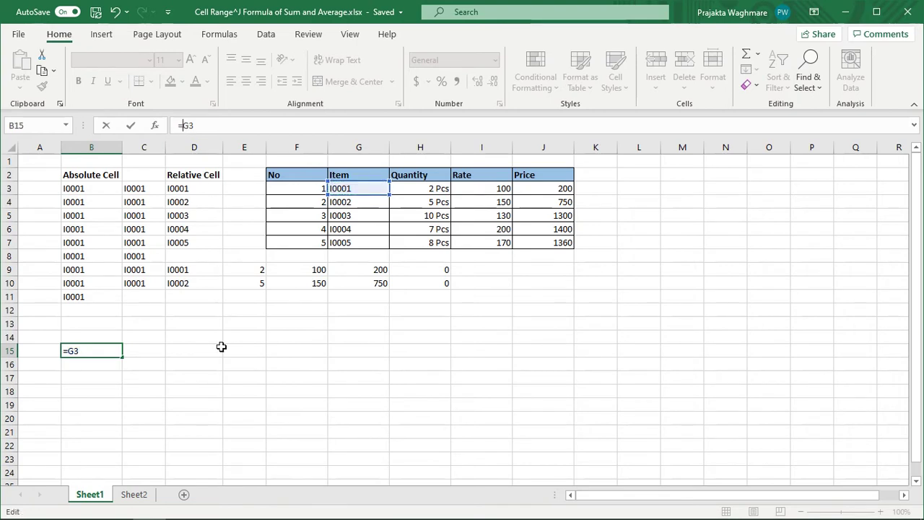
{"action": "type", "text": "$"}
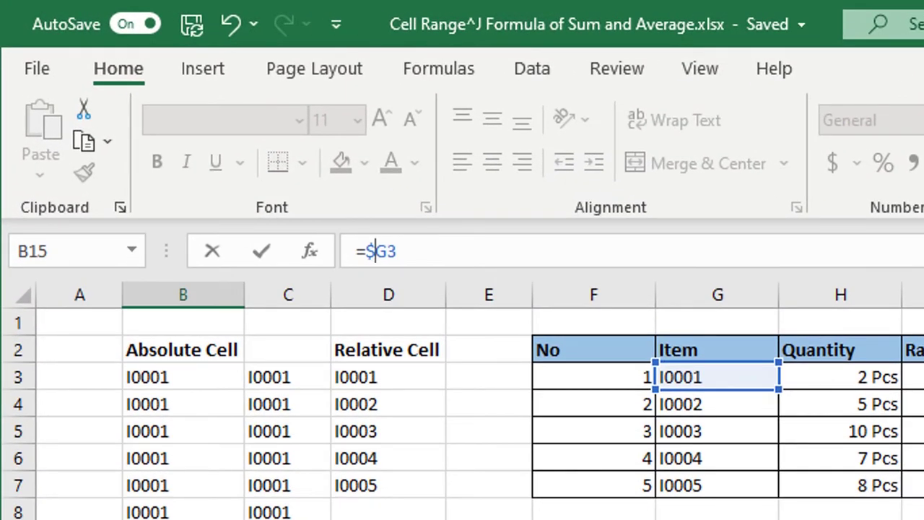
{"action": "key", "text": "Return"}
{"action": "key", "text": "Up"}
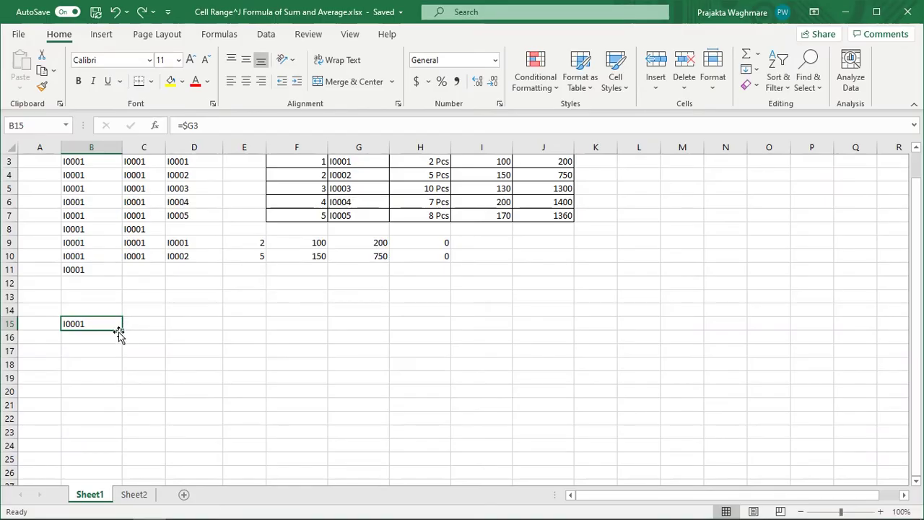
Step: Fill the column-locked formula in B15 down through B18 and check the references in the copied cells
{"action": "left_click_drag", "start_coordinate": [122, 332], "coordinate": [117, 369]}
{"action": "left_click", "coordinate": [93, 340]}
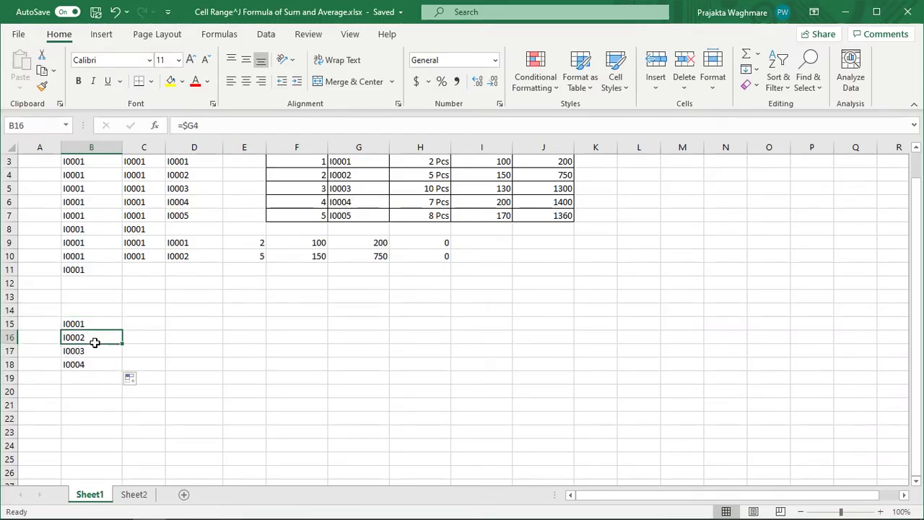
{"action": "left_click", "coordinate": [98, 354]}
{"action": "left_click", "coordinate": [100, 365]}
{"action": "left_click", "coordinate": [99, 323]}
Step: Fill the column-locked formula in B15 across through E15 and check the references in row 15
{"action": "left_click_drag", "start_coordinate": [123, 330], "coordinate": [274, 332]}
{"action": "left_click", "coordinate": [156, 330]}
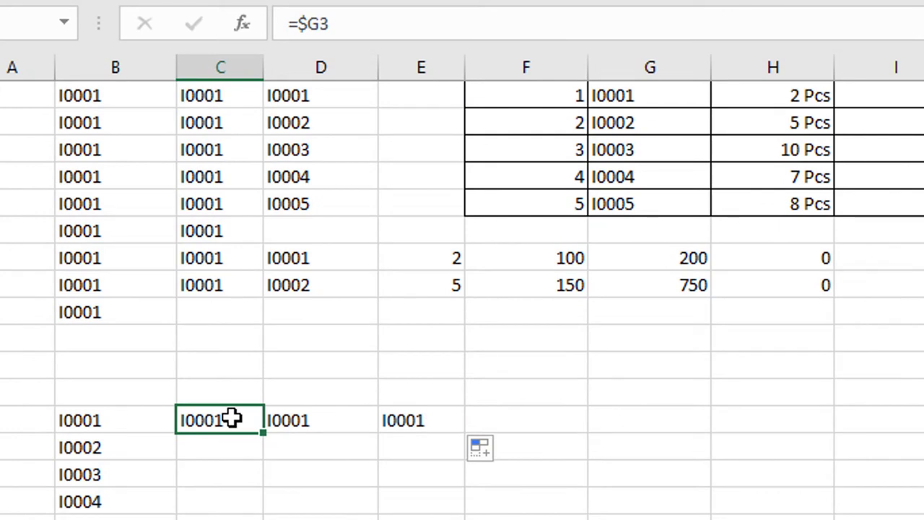
{"action": "left_click", "coordinate": [314, 418]}
{"action": "left_click", "coordinate": [446, 416]}
{"action": "left_click", "coordinate": [108, 422]}
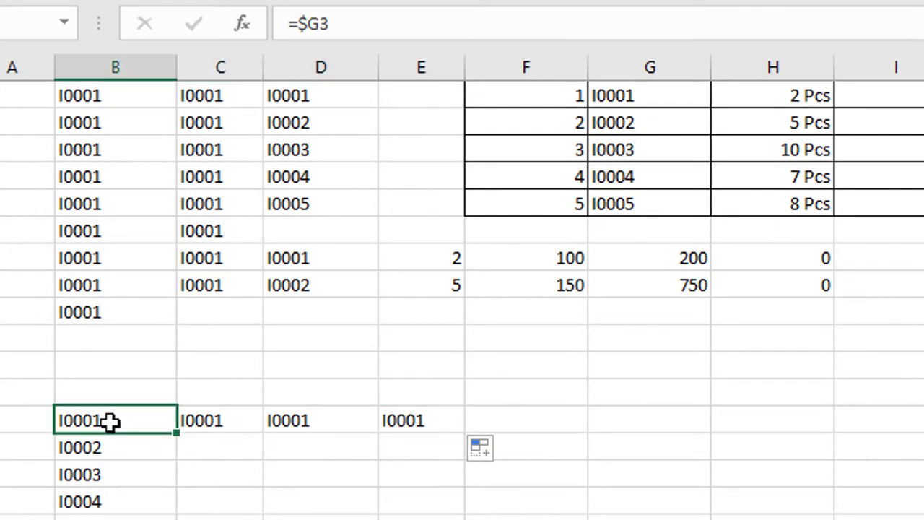
Step: Fill the formulas in B16, B17 and B18 across through column E and check the copies in column C
{"action": "left_click", "coordinate": [166, 454]}
{"action": "left_click_drag", "start_coordinate": [178, 461], "coordinate": [457, 513]}
{"action": "left_click", "coordinate": [106, 498]}
{"action": "left_click_drag", "start_coordinate": [108, 477], "coordinate": [433, 517]}
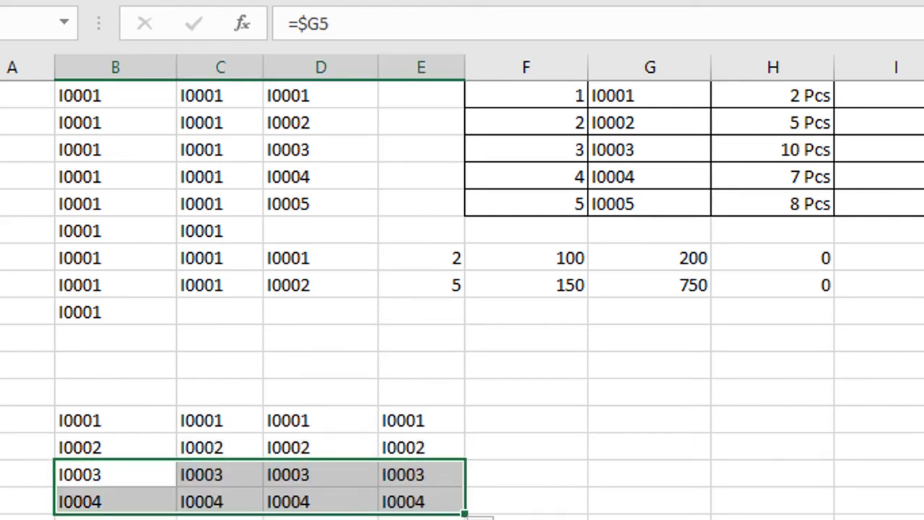
{"action": "left_click", "coordinate": [217, 517]}
{"action": "left_click", "coordinate": [215, 454]}
{"action": "left_click", "coordinate": [213, 482]}
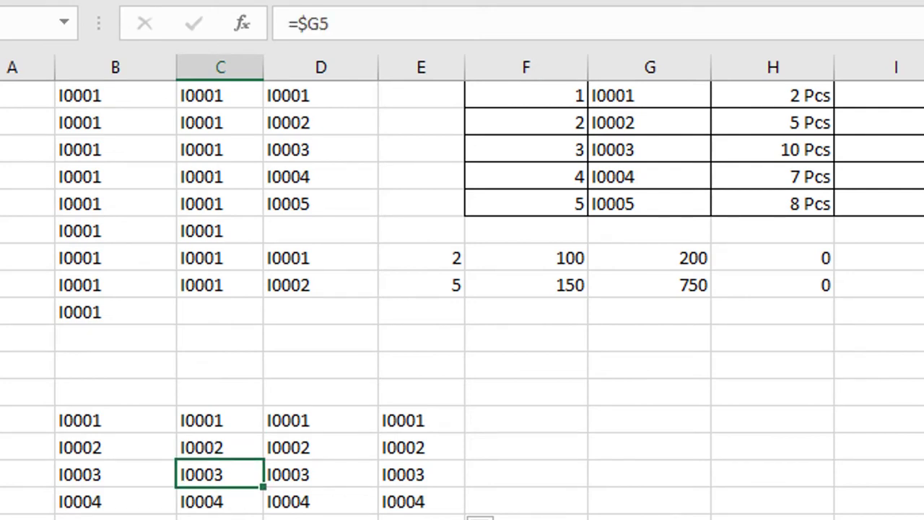
Step: Undo the last fills of the column-locked formula in the block starting at B15
{"action": "key", "text": "ctrl+z"}
{"action": "key", "text": "ctrl+z"}
{"action": "key", "text": "ctrl+z"}
{"action": "key", "text": "ctrl+z"}
{"action": "key", "text": "Down"}
{"action": "key", "text": "Down"}
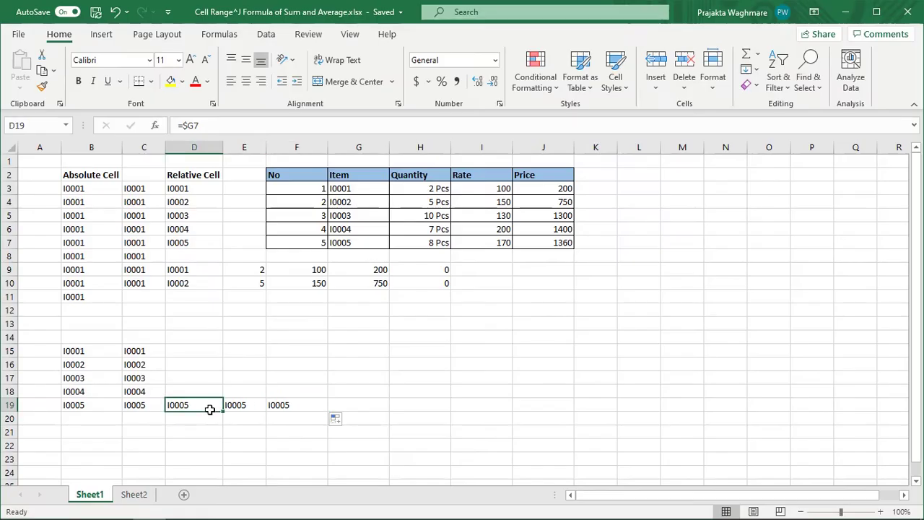
Step: Examine the column-locked formulas in cells E19, F19, C15 and B17
{"action": "left_click", "coordinate": [242, 409]}
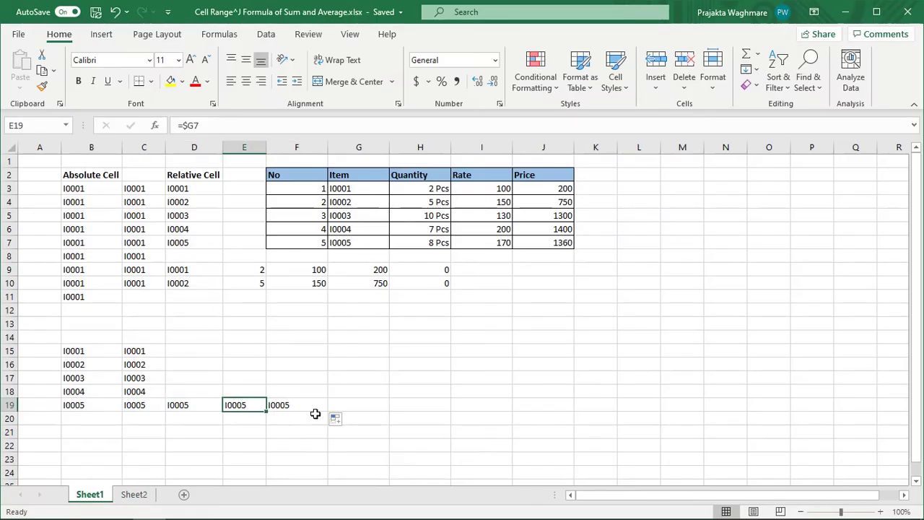
{"action": "left_click", "coordinate": [315, 410]}
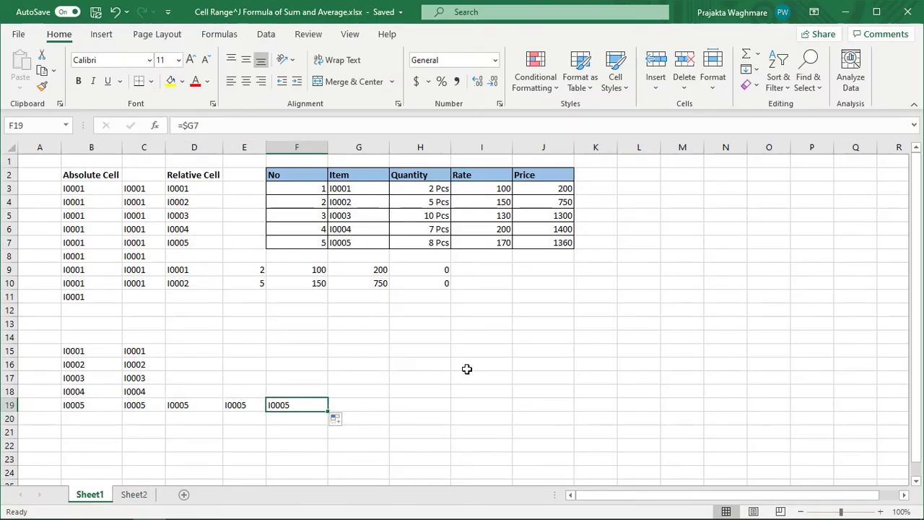
{"action": "left_click", "coordinate": [144, 351]}
{"action": "left_click", "coordinate": [384, 309]}
{"action": "left_click", "coordinate": [108, 377]}
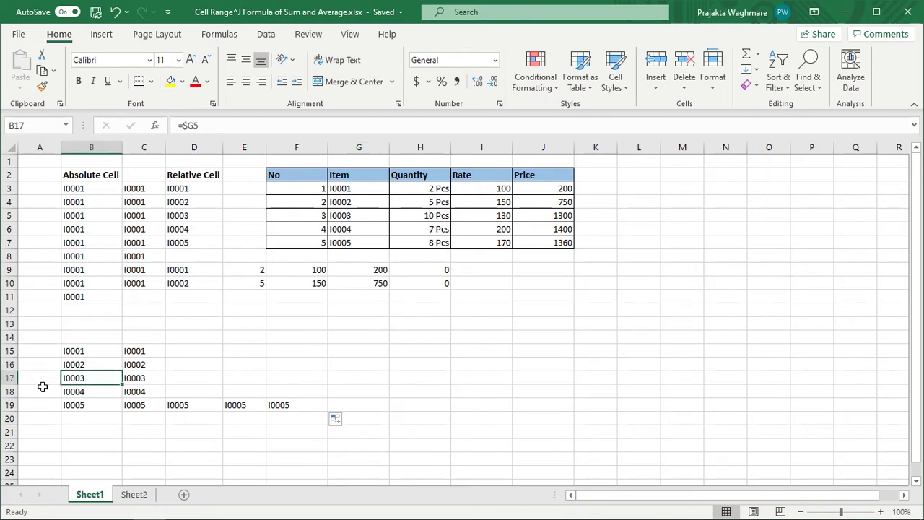
Step: Enter the formula =G$3, with only the row locked, in cell H14
{"action": "left_click", "coordinate": [372, 345]}
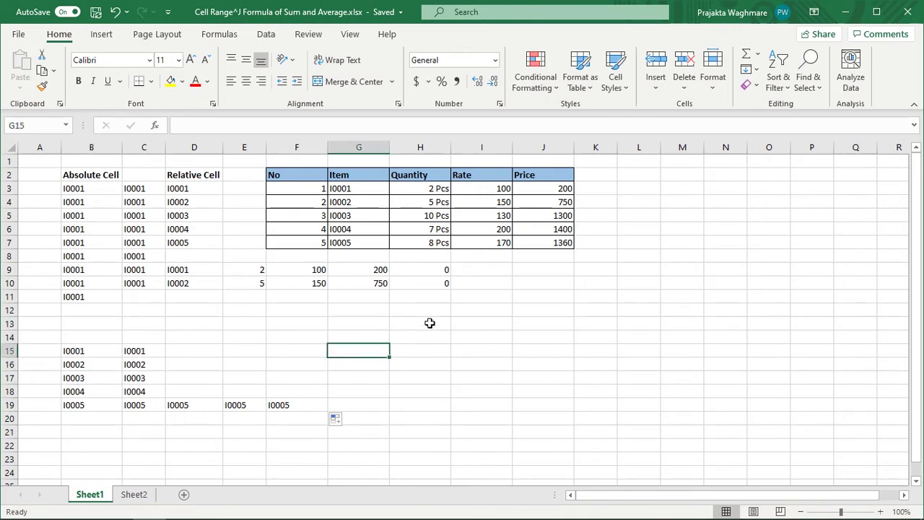
{"action": "left_click", "coordinate": [375, 334]}
{"action": "left_click", "coordinate": [410, 338]}
{"action": "type", "text": "="}
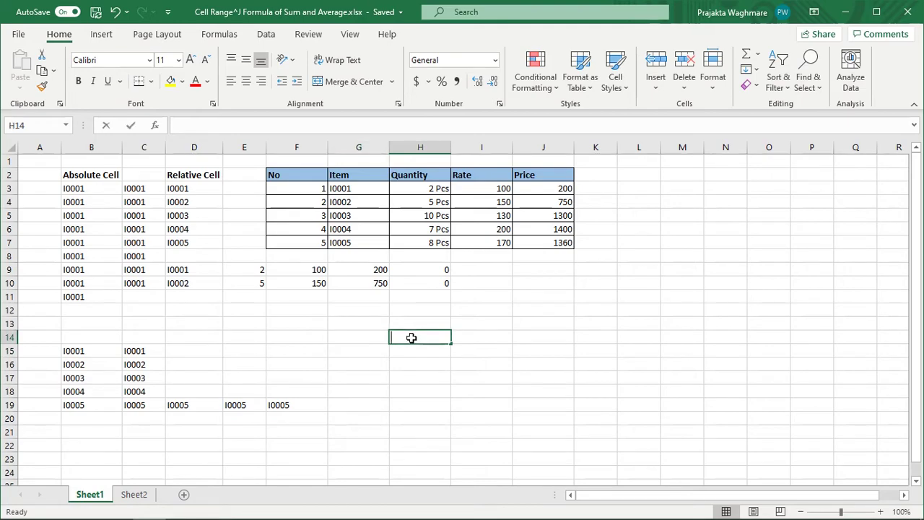
{"action": "left_click", "coordinate": [364, 190]}
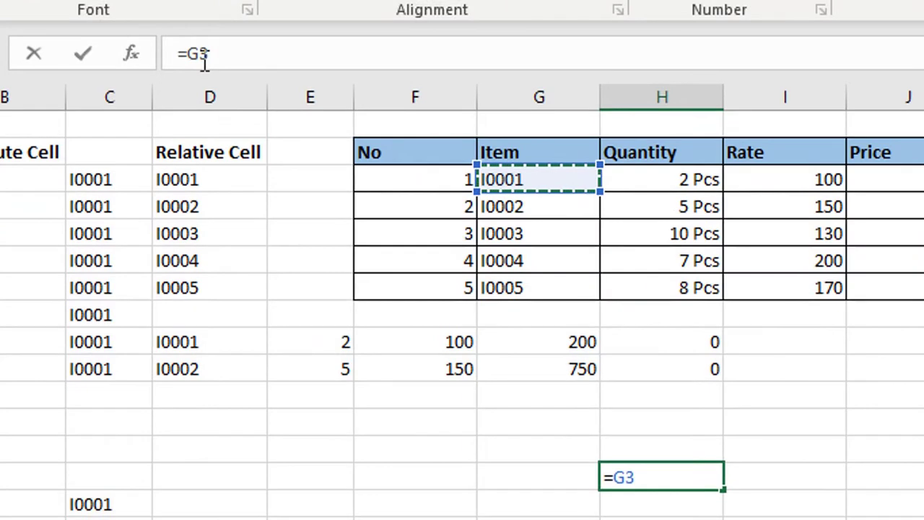
{"action": "left_click", "coordinate": [193, 128]}
{"action": "type", "text": "$"}
{"action": "key", "text": "Return"}
Step: Fill the row-locked formula in H14 down through H20 and check the reference in H15
{"action": "left_click", "coordinate": [715, 482]}
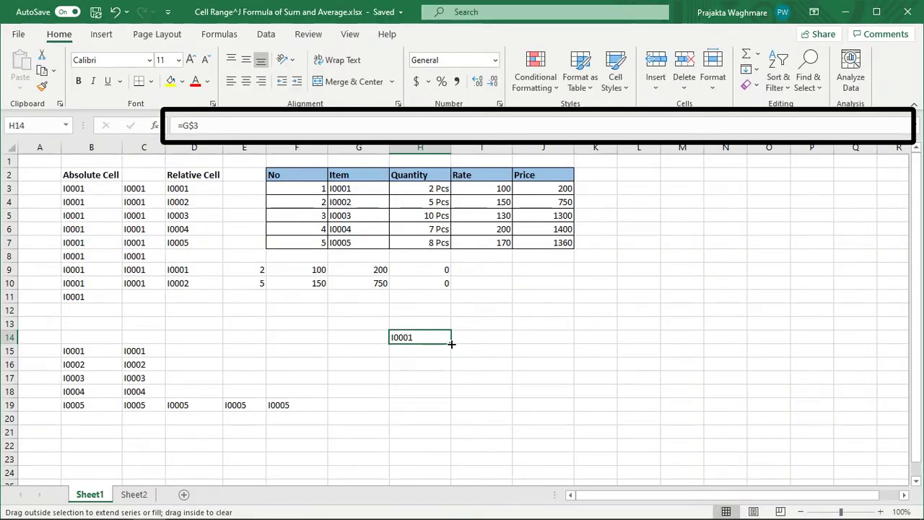
{"action": "left_click_drag", "start_coordinate": [451, 343], "coordinate": [447, 423]}
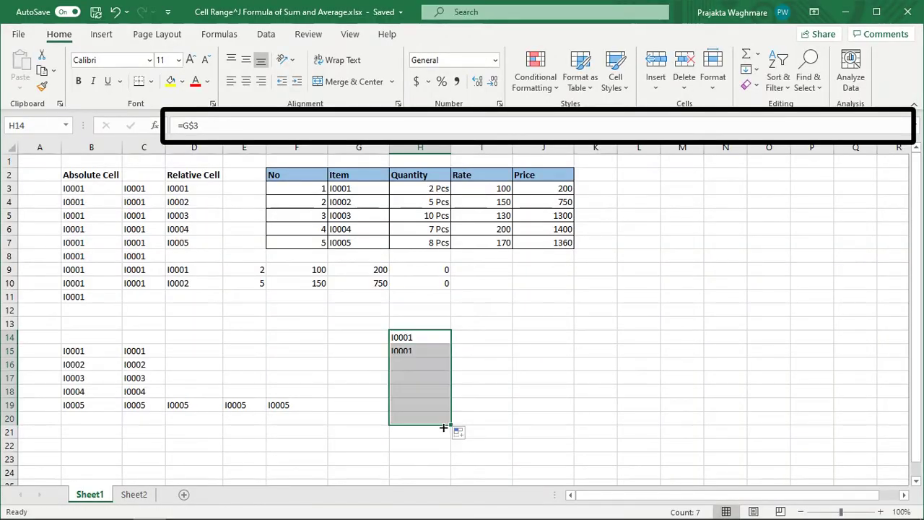
{"action": "left_click", "coordinate": [418, 348]}
Step: Fill the row-locked formula in H14 across through K14 and compare the references in H14 and H15
{"action": "left_click", "coordinate": [423, 335]}
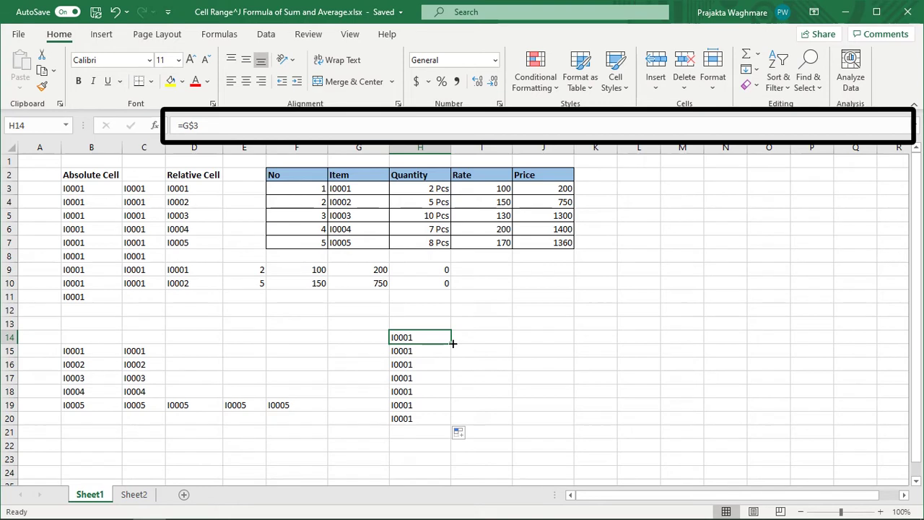
{"action": "left_click_drag", "start_coordinate": [452, 344], "coordinate": [616, 339]}
{"action": "left_click", "coordinate": [419, 351]}
{"action": "left_click", "coordinate": [412, 337]}
{"action": "left_click", "coordinate": [437, 358]}
{"action": "left_click", "coordinate": [431, 353]}
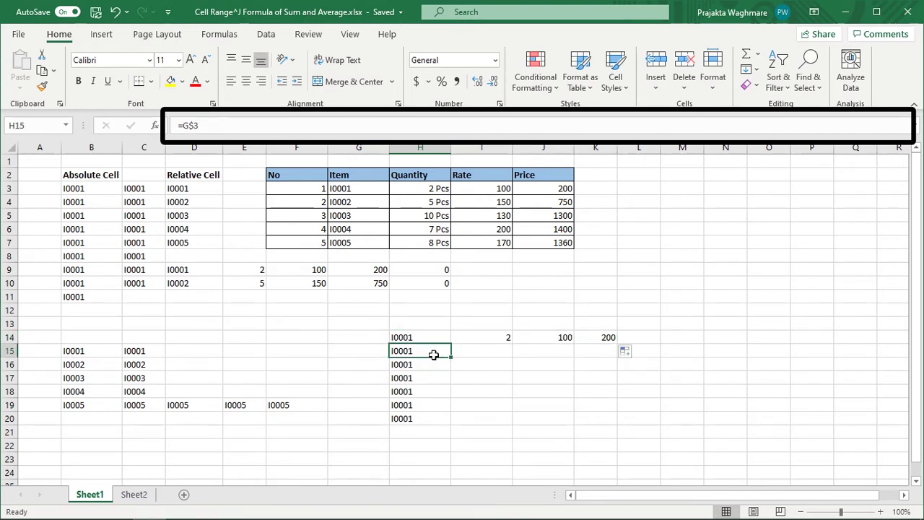
Step: Fill the row-locked formula in H15 across through K15 and check the references in J14 and K14
{"action": "left_click_drag", "start_coordinate": [451, 357], "coordinate": [607, 406]}
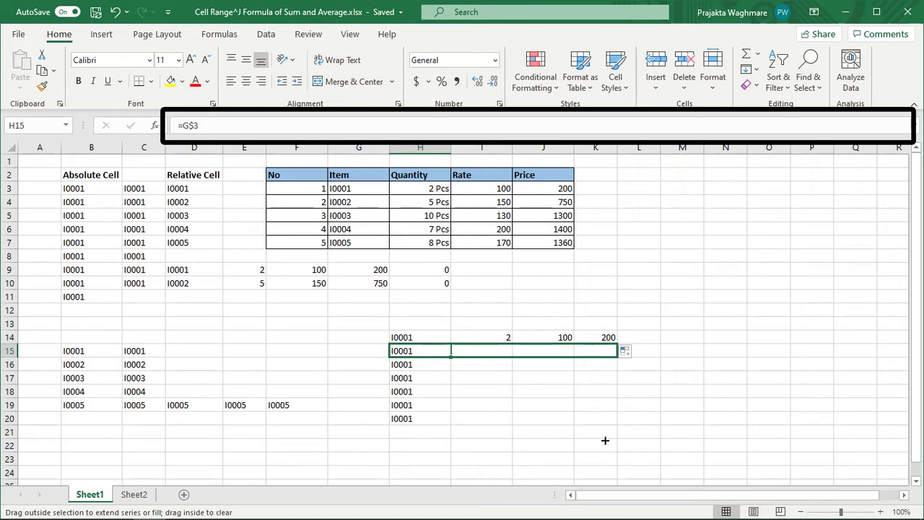
{"action": "left_click_drag", "start_coordinate": [604, 440], "coordinate": [590, 418]}
{"action": "left_click", "coordinate": [438, 360]}
{"action": "left_click", "coordinate": [563, 335]}
{"action": "left_click", "coordinate": [606, 340]}
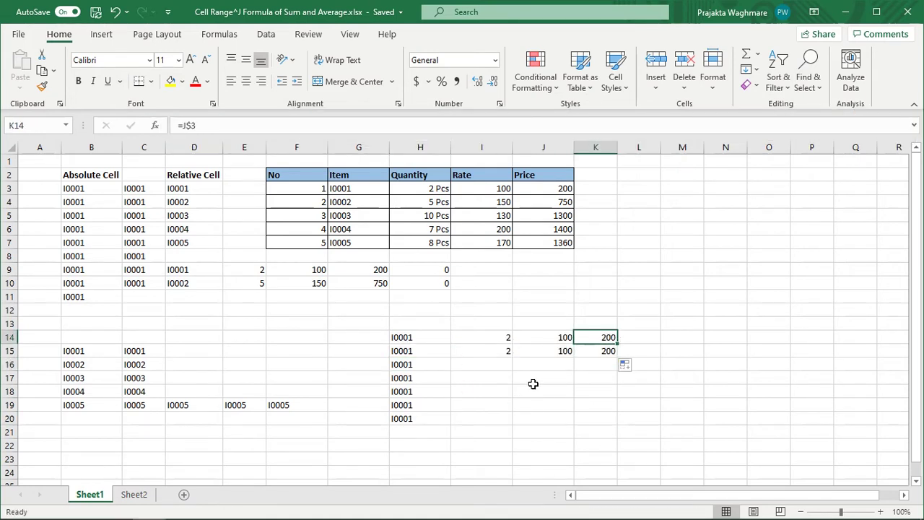
Step: Compare the row-locked references in H14, I14 and J14 with the source columns G through J
{"action": "left_click", "coordinate": [427, 339]}
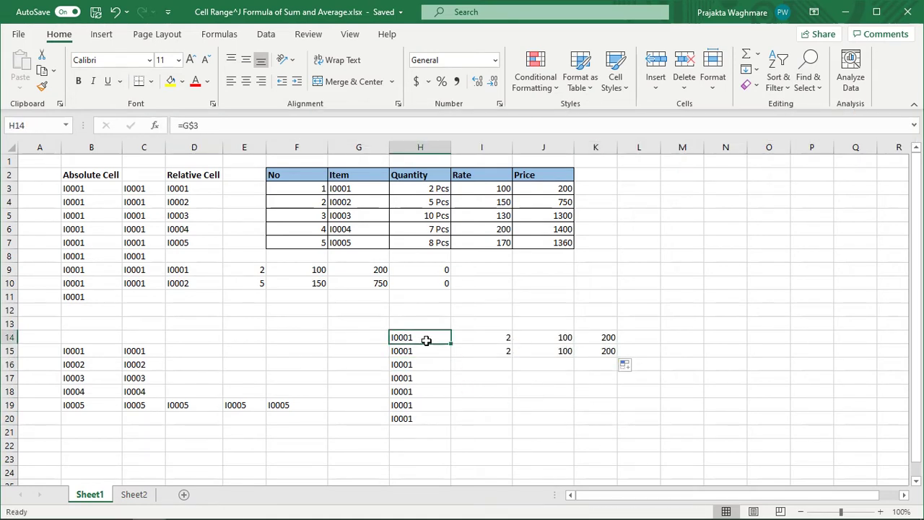
{"action": "left_click", "coordinate": [490, 338]}
{"action": "left_click", "coordinate": [559, 334]}
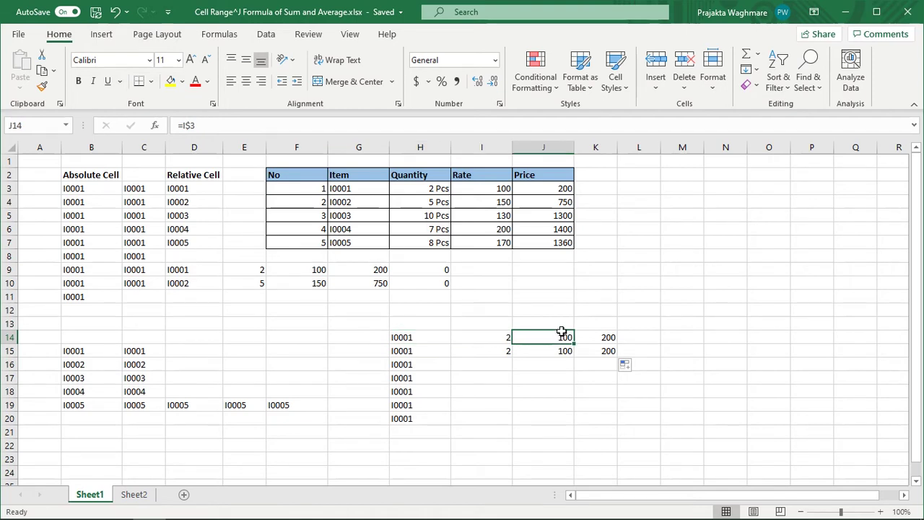
{"action": "left_click", "coordinate": [653, 333]}
{"action": "left_click", "coordinate": [358, 147]}
{"action": "left_click", "coordinate": [420, 147]}
{"action": "left_click", "coordinate": [481, 148]}
{"action": "left_click", "coordinate": [544, 147]}
{"action": "left_click", "coordinate": [538, 341]}
{"action": "left_click", "coordinate": [499, 338]}
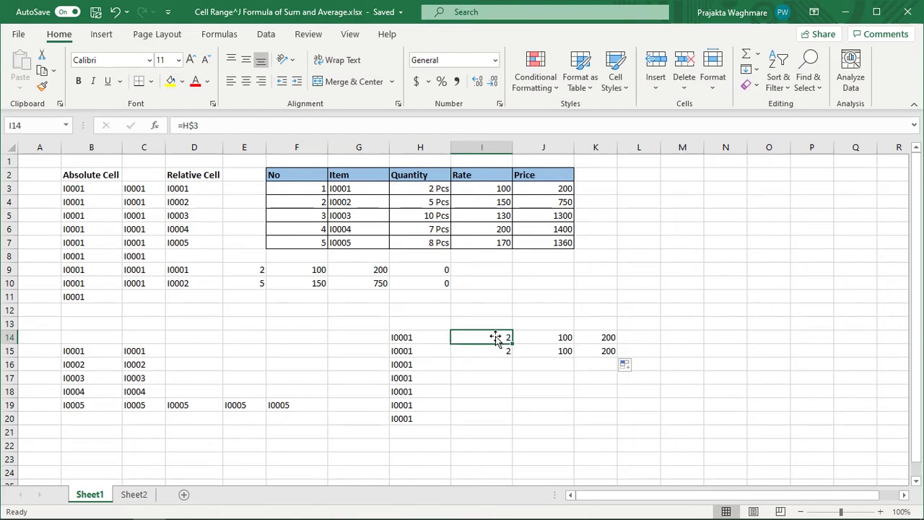
Step: Examine row 3 as the locked source row for the formulas in H14 and I14
{"action": "left_click", "coordinate": [12, 188]}
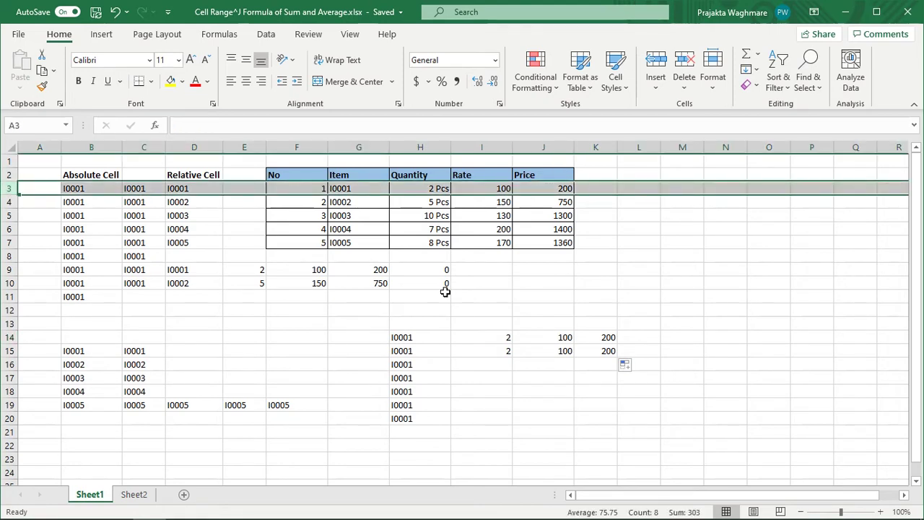
{"action": "left_click", "coordinate": [481, 334]}
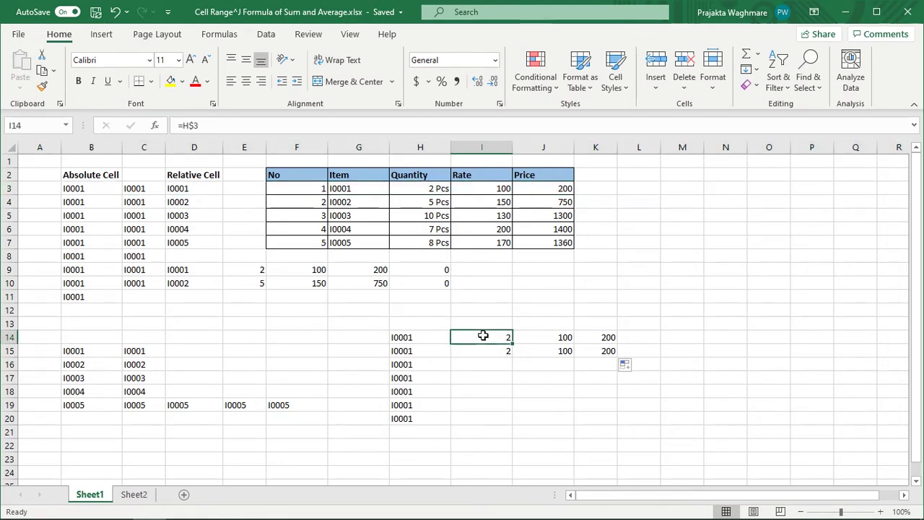
{"action": "left_click", "coordinate": [427, 337]}
{"action": "left_click", "coordinate": [482, 337]}
{"action": "left_click", "coordinate": [556, 328]}
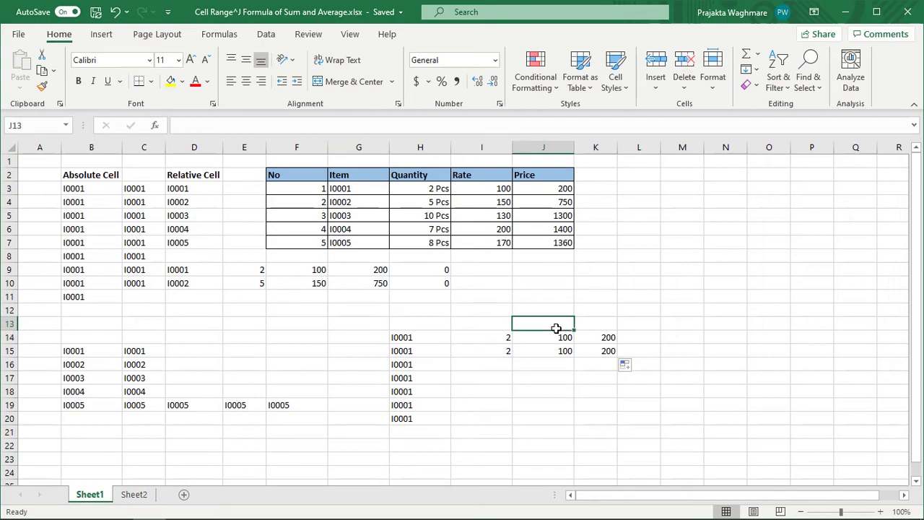
{"action": "left_click", "coordinate": [603, 322]}
{"action": "left_click", "coordinate": [294, 340]}
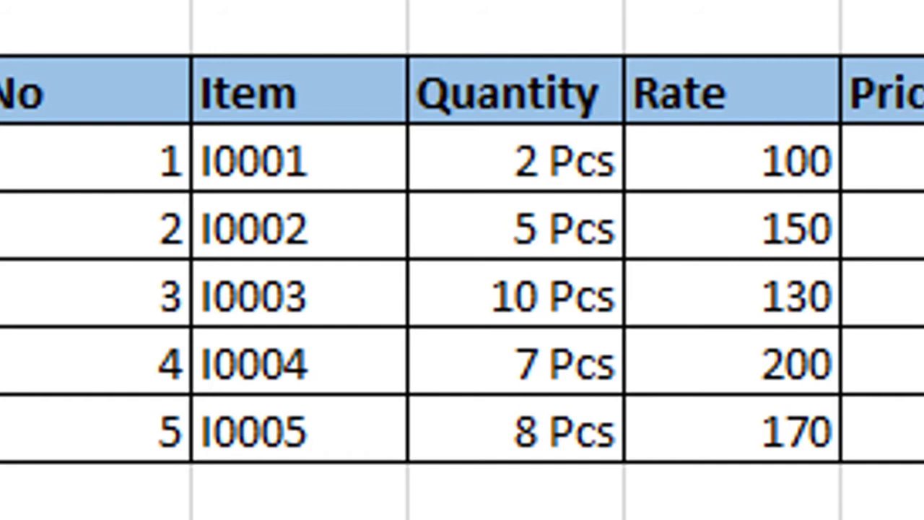
Step: Review the Quantity values in D3:D7 and the Sum and Average rows of the item table on Sheet2
{"action": "left_click", "coordinate": [482, 165]}
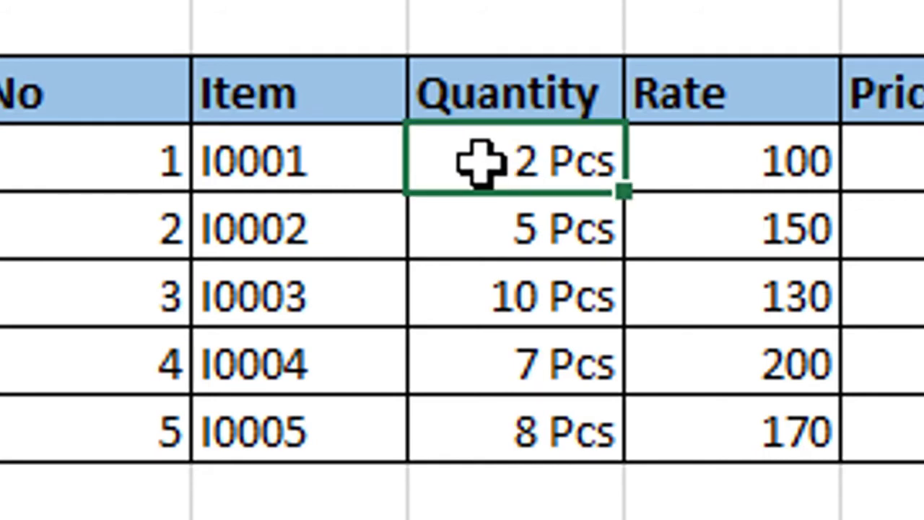
{"action": "left_click", "coordinate": [480, 229]}
{"action": "left_click", "coordinate": [513, 310]}
{"action": "left_click", "coordinate": [521, 431]}
{"action": "left_click", "coordinate": [520, 495]}
{"action": "key", "text": "Down"}
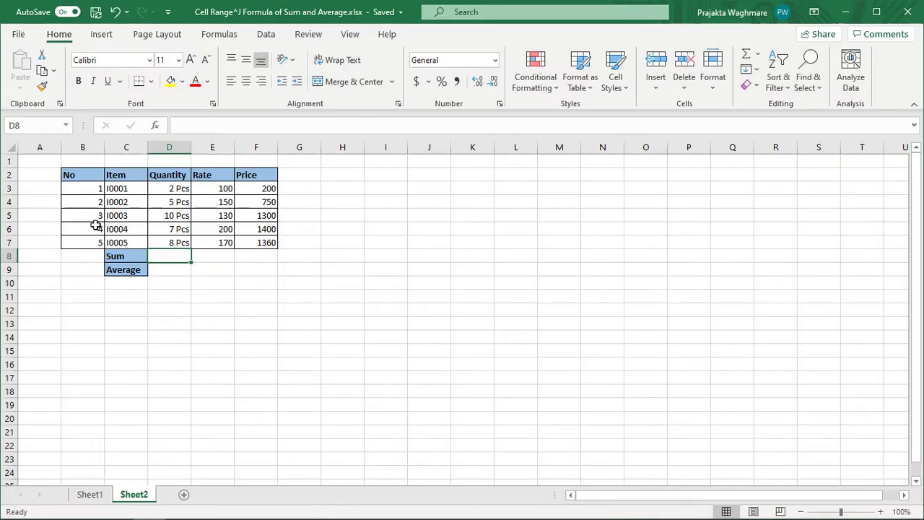
{"action": "left_click_drag", "start_coordinate": [127, 267], "coordinate": [124, 261]}
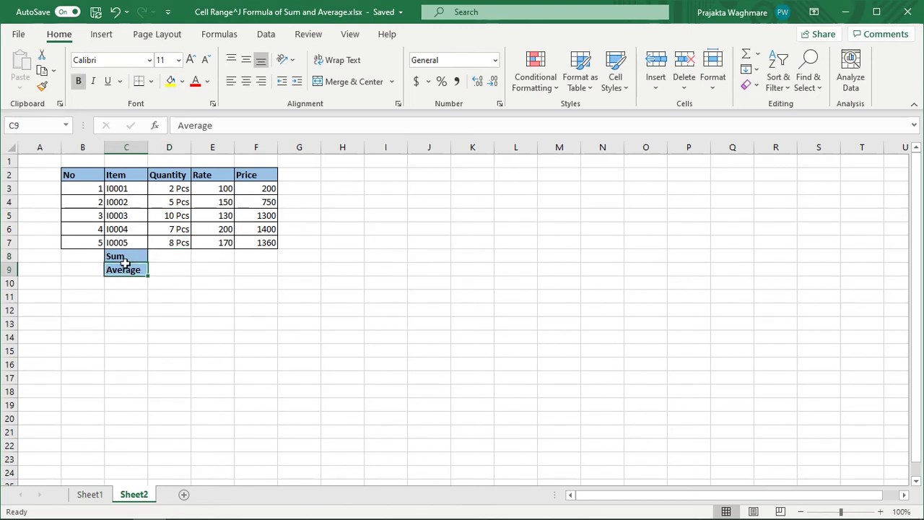
{"action": "left_click", "coordinate": [166, 256]}
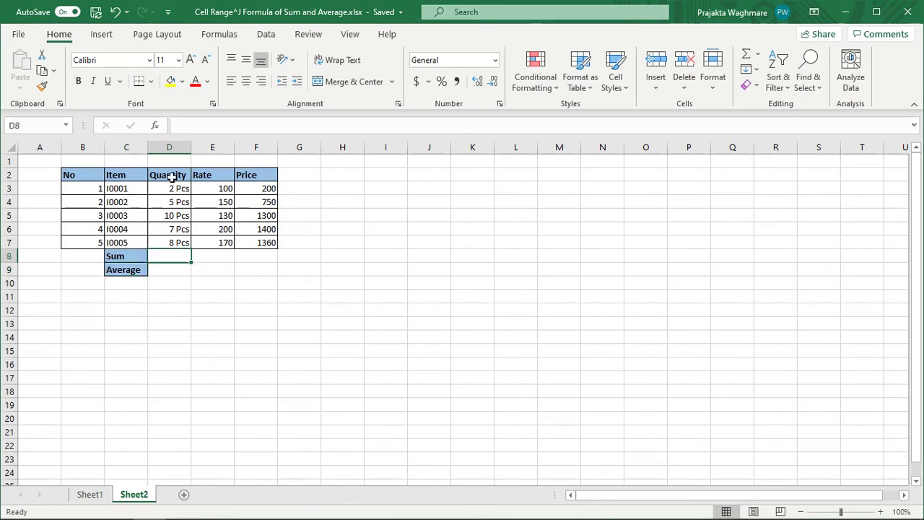
{"action": "left_click_drag", "start_coordinate": [170, 190], "coordinate": [168, 246]}
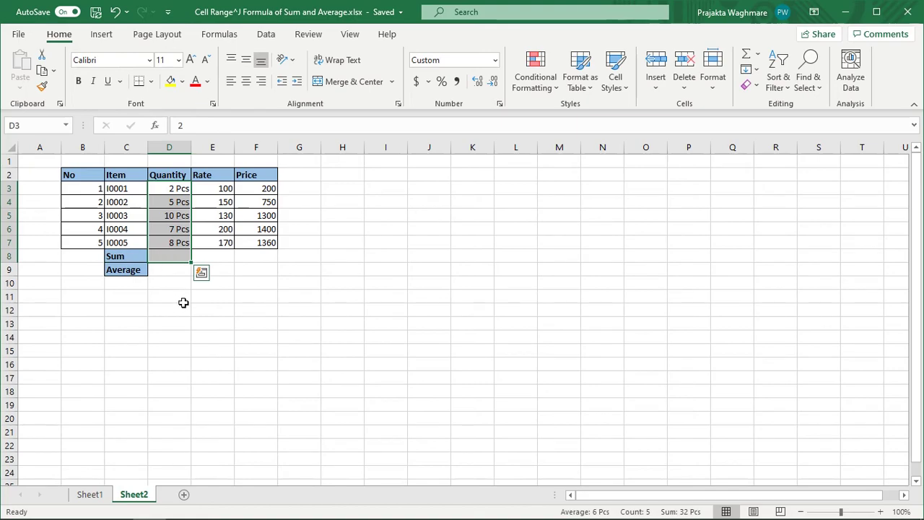
{"action": "left_click", "coordinate": [182, 297]}
Step: Total the Quantity column by entering =SUM(D3:D7) in cell D8, and check the formula
{"action": "left_click", "coordinate": [177, 257]}
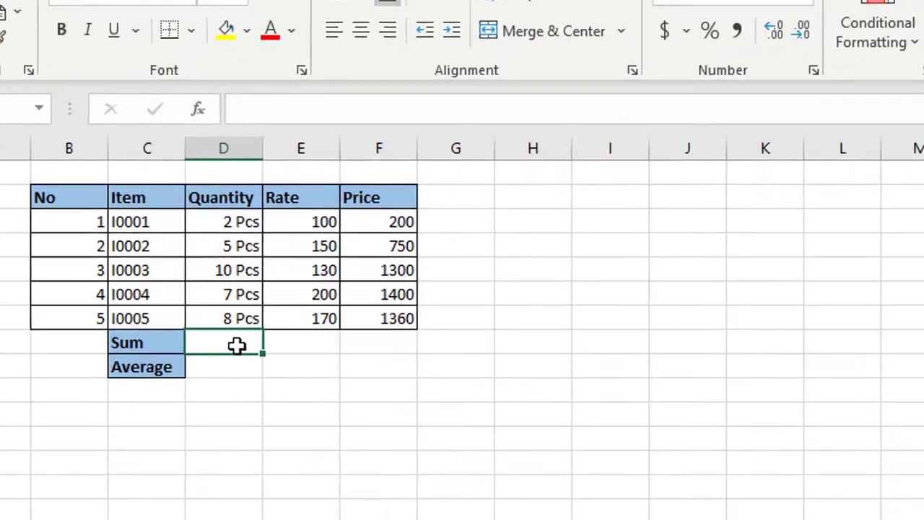
{"action": "type", "text": "="}
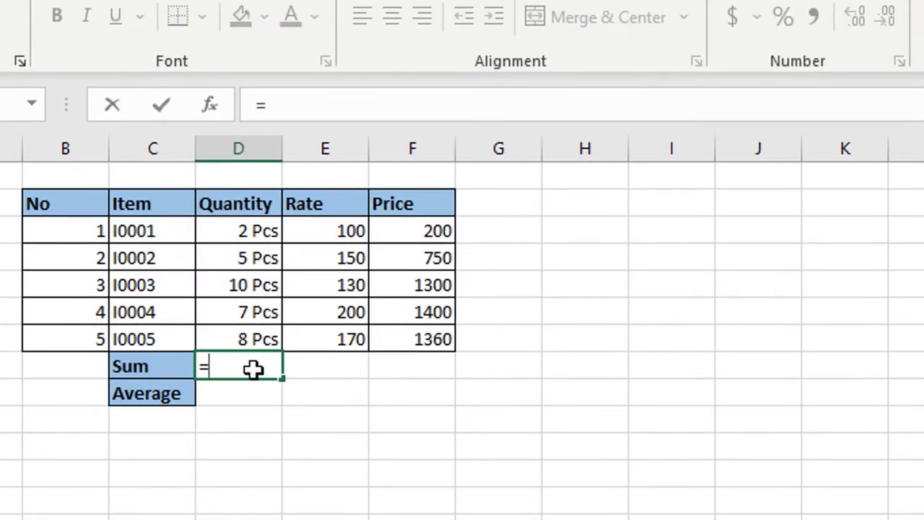
{"action": "type", "text": "sum"}
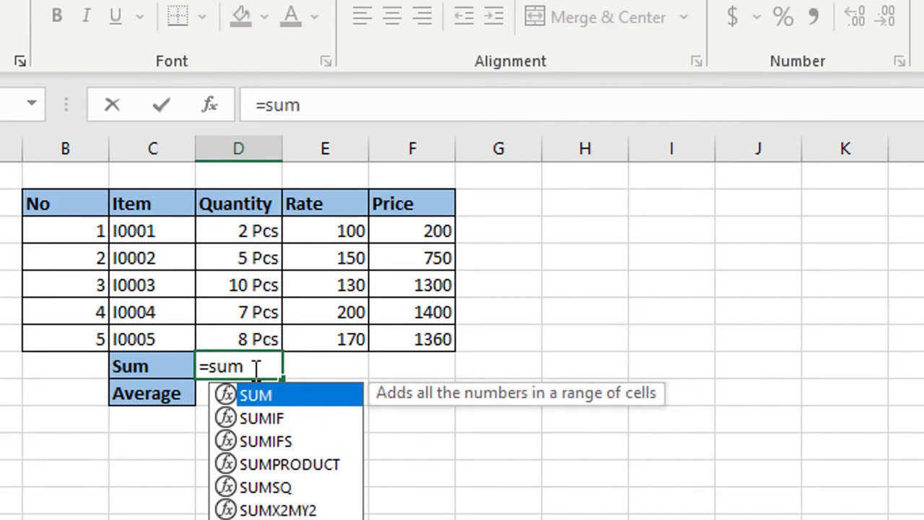
{"action": "key", "text": "Tab"}
{"action": "left_click_drag", "start_coordinate": [228, 243], "coordinate": [219, 337]}
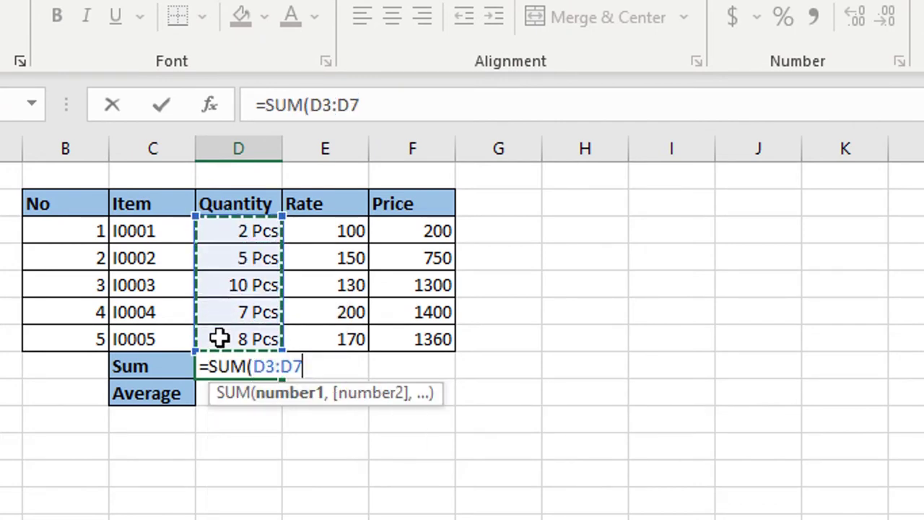
{"action": "type", "text": ")"}
{"action": "key", "text": "Return"}
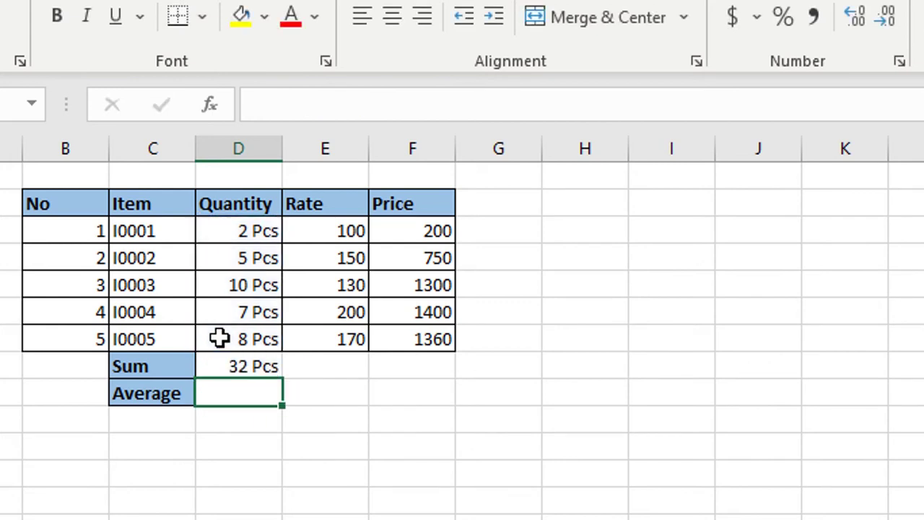
{"action": "left_click", "coordinate": [237, 367]}
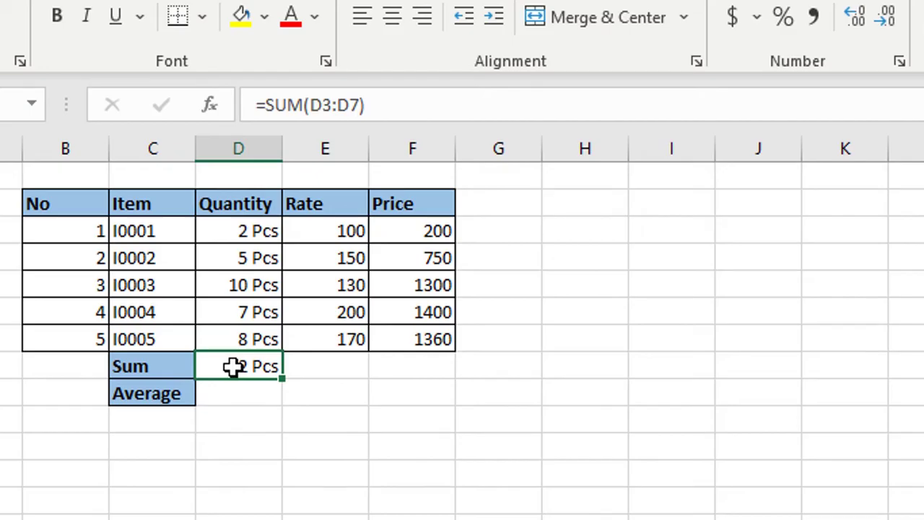
Step: Total the Price column by entering =SUM(F3:F7) in cell F8
{"action": "key", "text": "Right"}
{"action": "key", "text": "Right"}
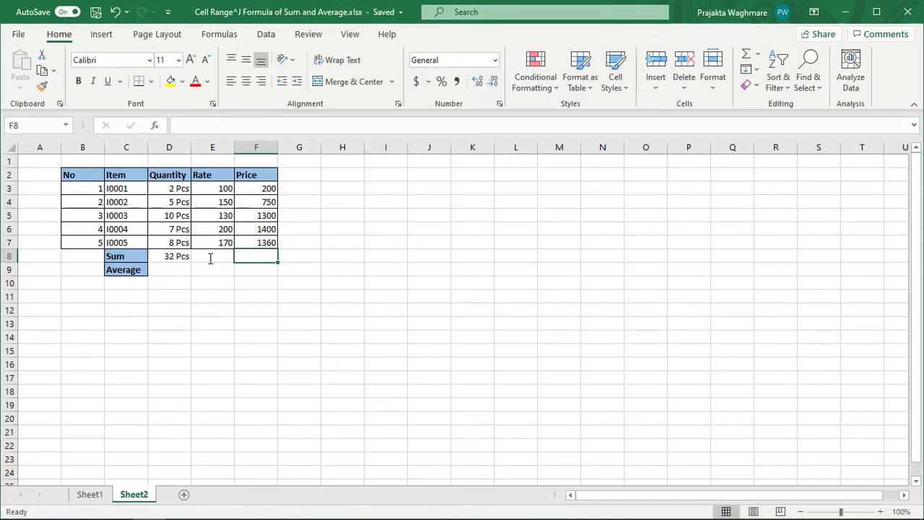
{"action": "type", "text": "=sum"}
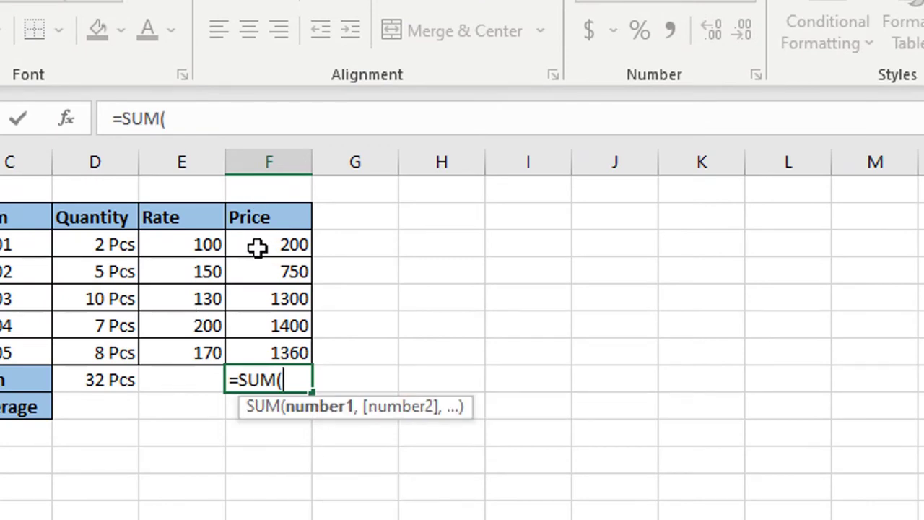
{"action": "left_click_drag", "start_coordinate": [258, 247], "coordinate": [256, 347]}
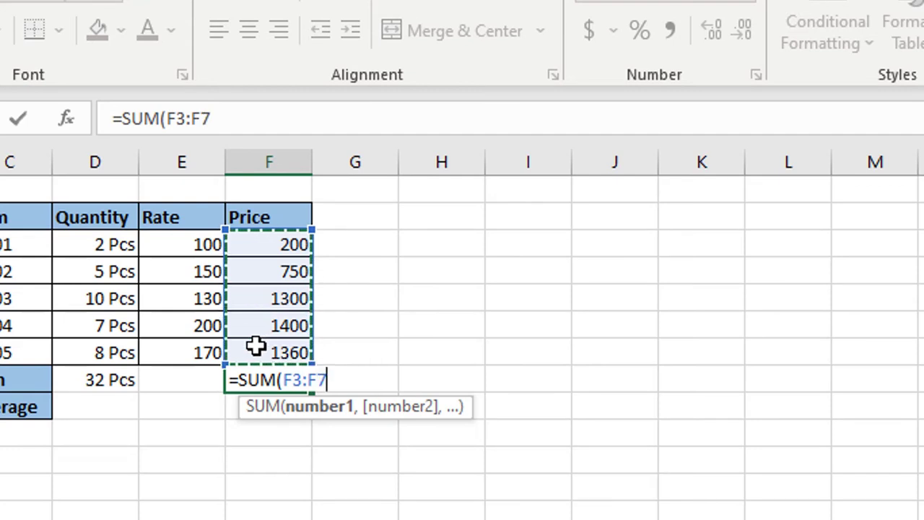
{"action": "type", "text": ")"}
{"action": "key", "text": "Return"}
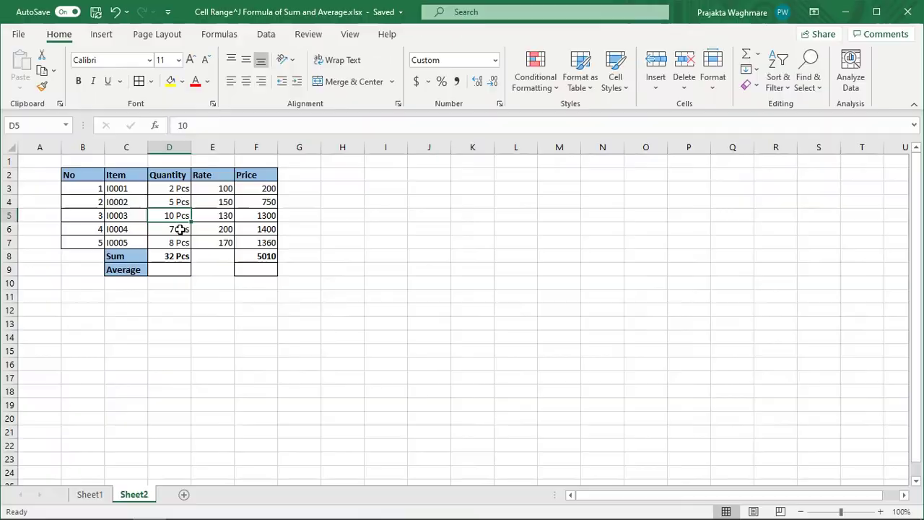
{"action": "left_click", "coordinate": [119, 325]}
{"action": "mouse_move", "coordinate": [261, 247]}
{"action": "left_mouse_down"}
{"action": "mouse_move", "coordinate": [275, 350]}
{"action": "mouse_move", "coordinate": [258, 242]}
{"action": "left_mouse_up"}
{"action": "left_click", "coordinate": [342, 295]}
Step: Add the first two quantities with a plus sign by entering =SUM(D3+D4) in cell H8
{"action": "left_click", "coordinate": [342, 257]}
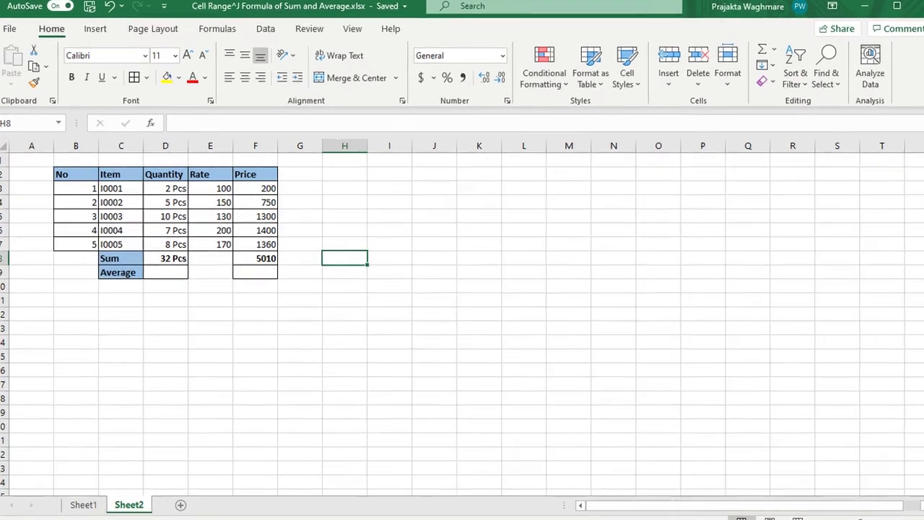
{"action": "type", "text": "="}
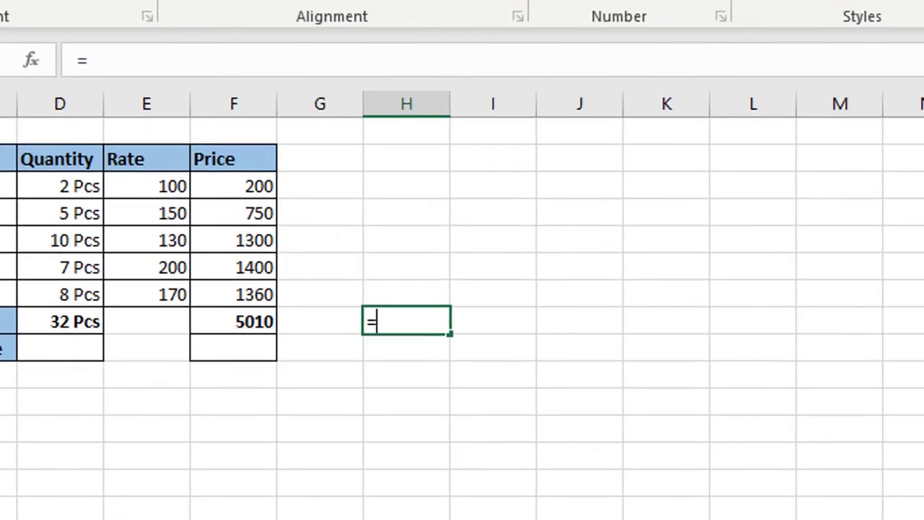
{"action": "type", "text": "sum"}
{"action": "key", "text": "Tab"}
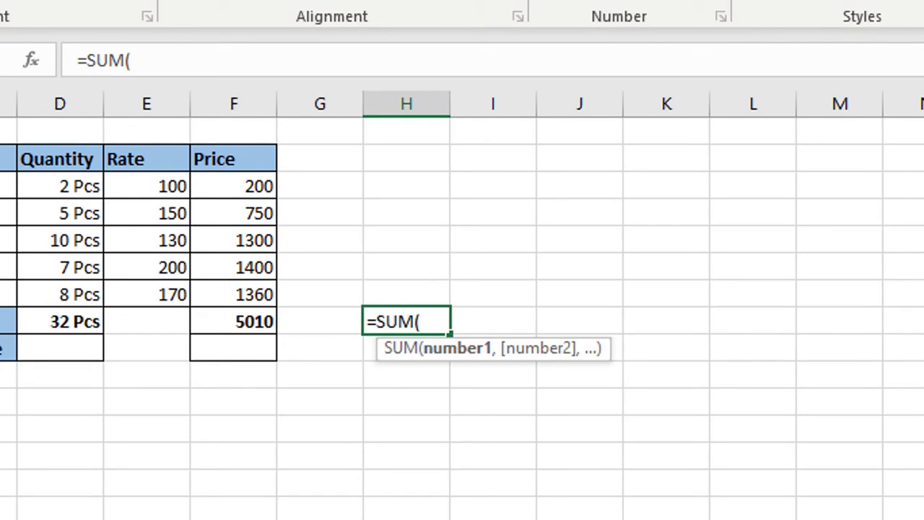
{"action": "left_click", "coordinate": [66, 183]}
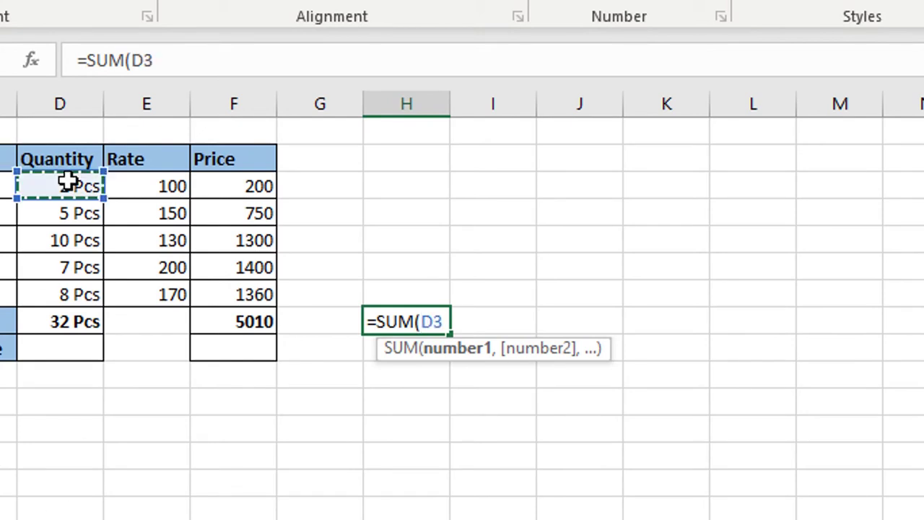
{"action": "type", "text": "+"}
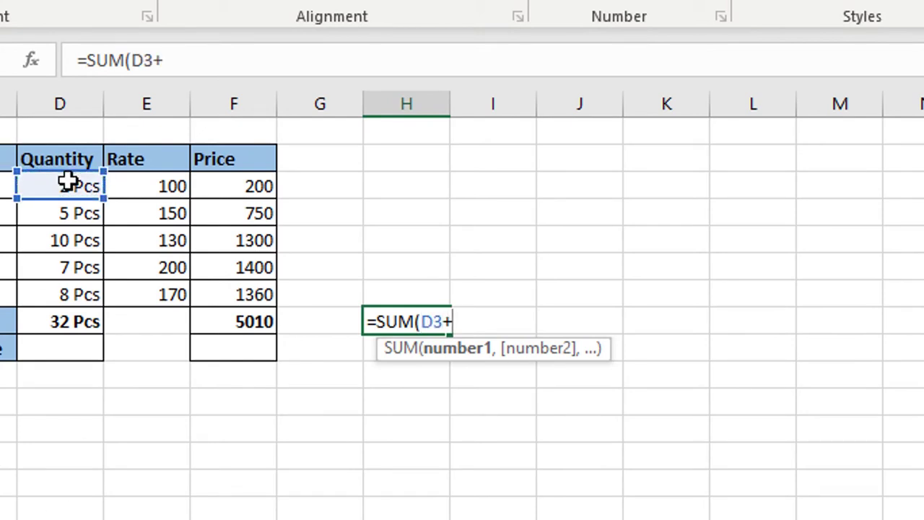
{"action": "left_click", "coordinate": [83, 211]}
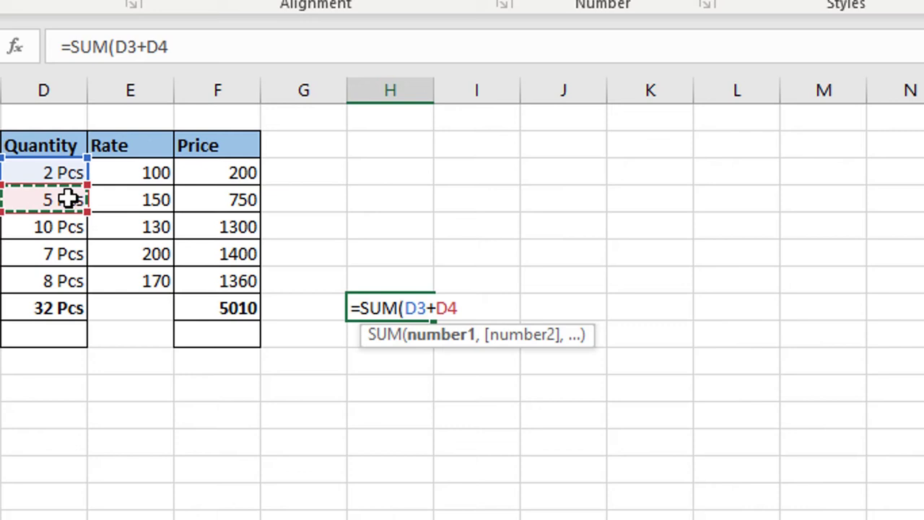
{"action": "key", "text": "Return"}
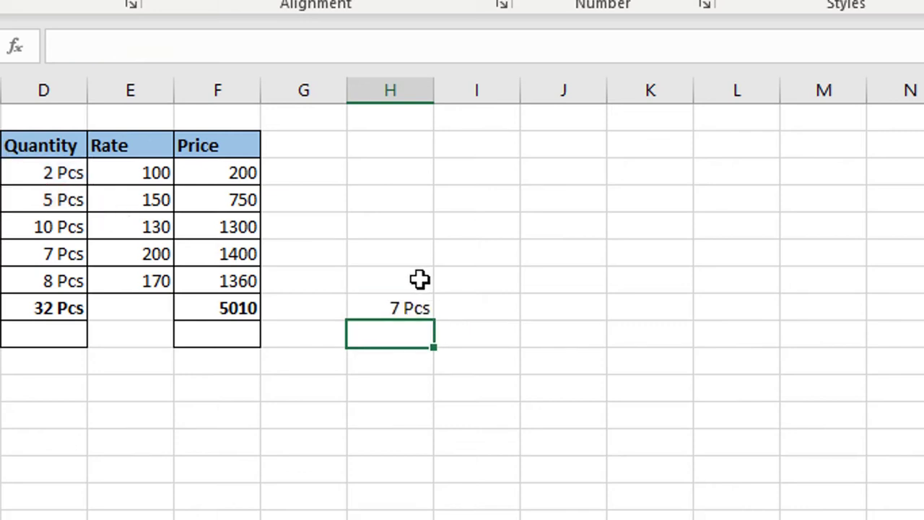
Step: Add the first two quantities with a comma-separated formula by entering =SUM(D3,D4) in cell I8, and check the formula
{"action": "left_click", "coordinate": [460, 306]}
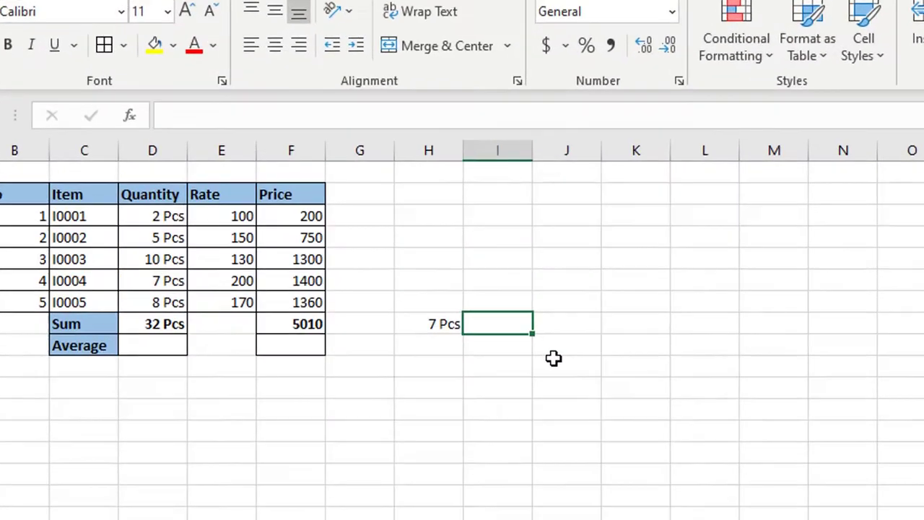
{"action": "type", "text": "=s"}
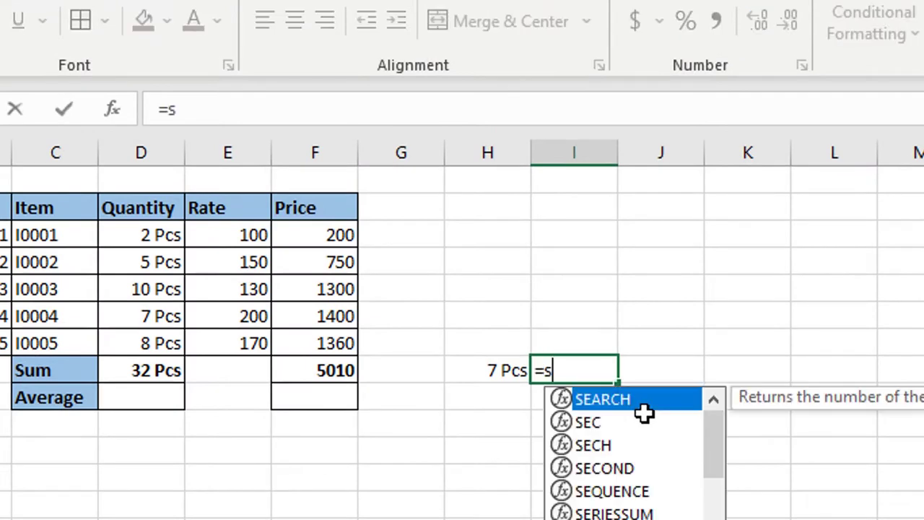
{"action": "type", "text": "um"}
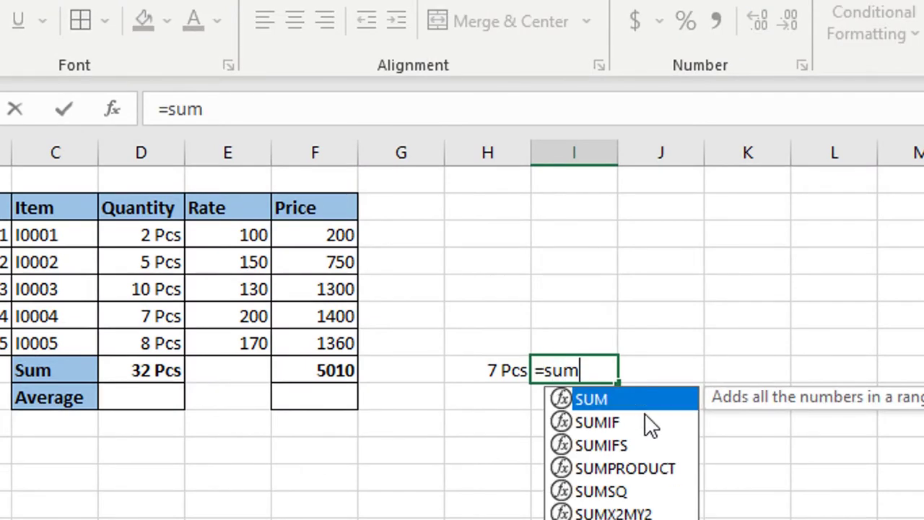
{"action": "key", "text": "Tab"}
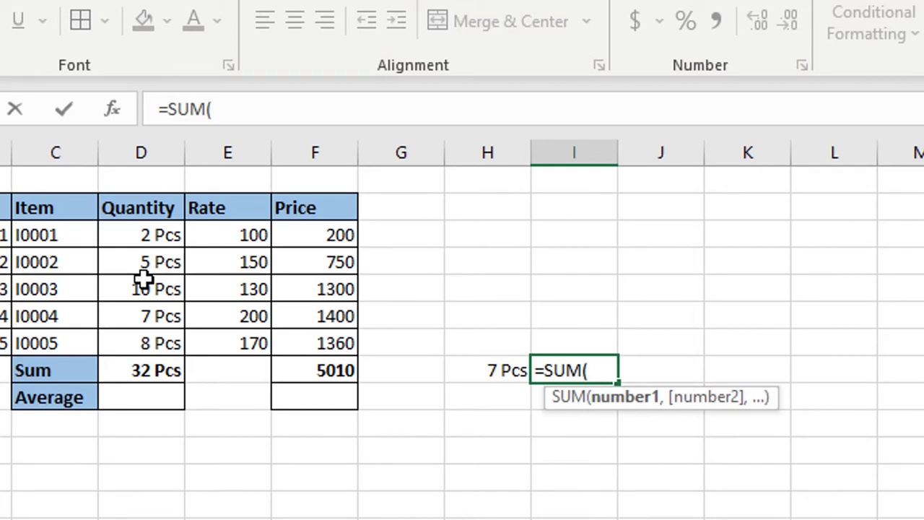
{"action": "left_click", "coordinate": [138, 232]}
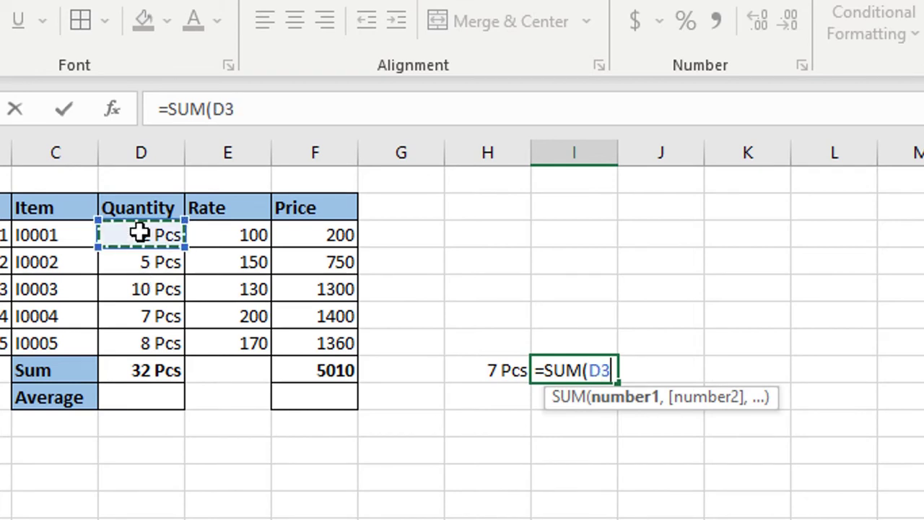
{"action": "type", "text": ","}
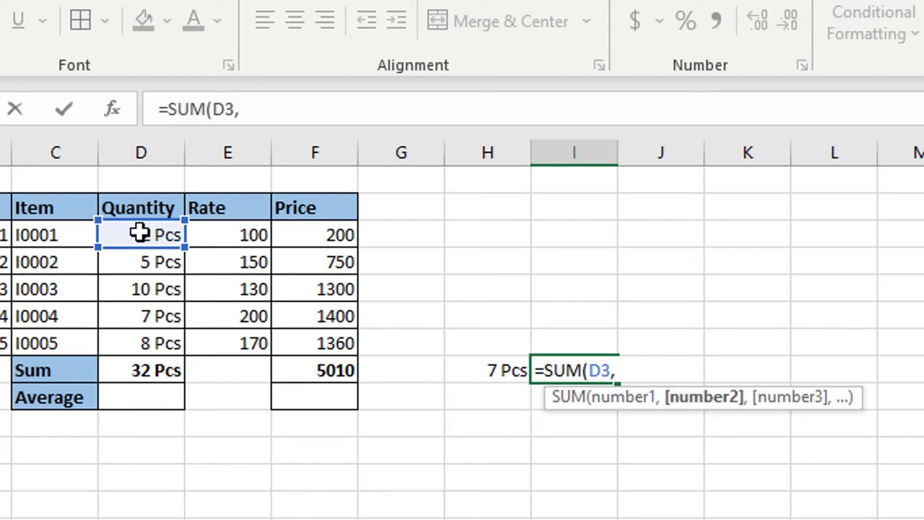
{"action": "left_click", "coordinate": [170, 268]}
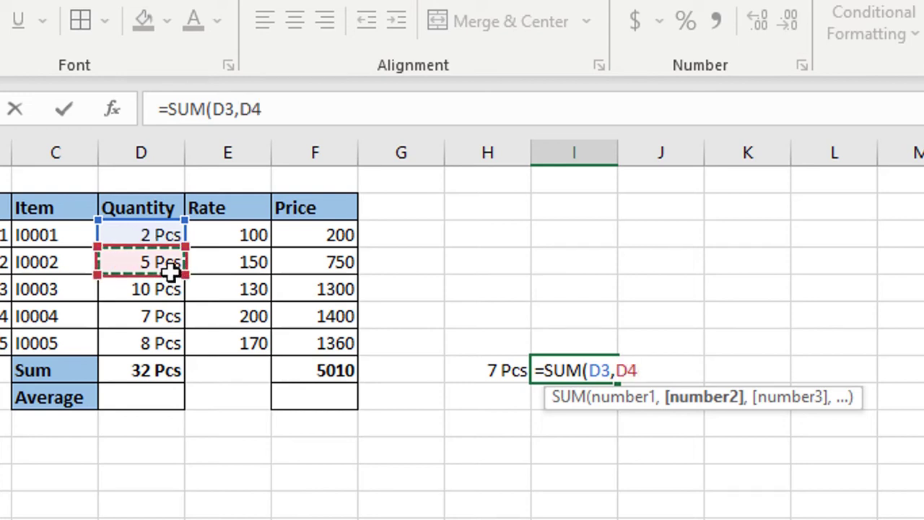
{"action": "key", "text": "Return"}
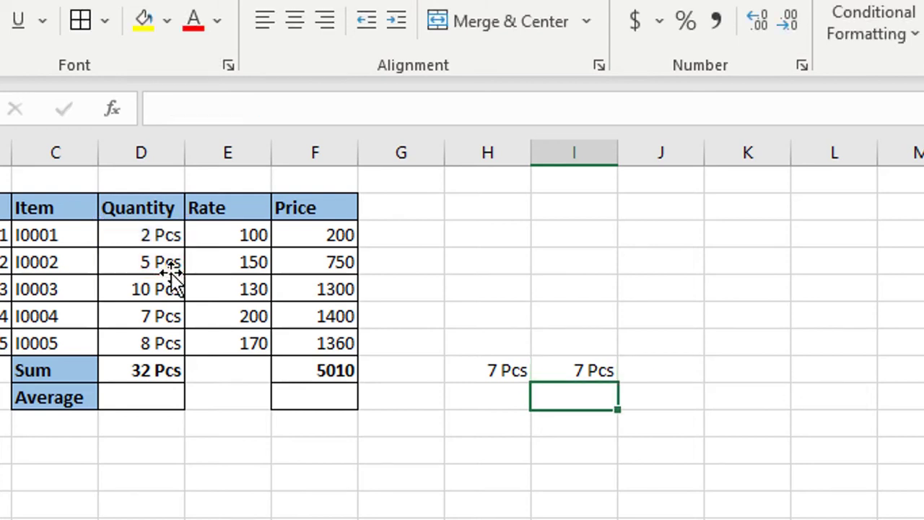
{"action": "key", "text": "Up"}
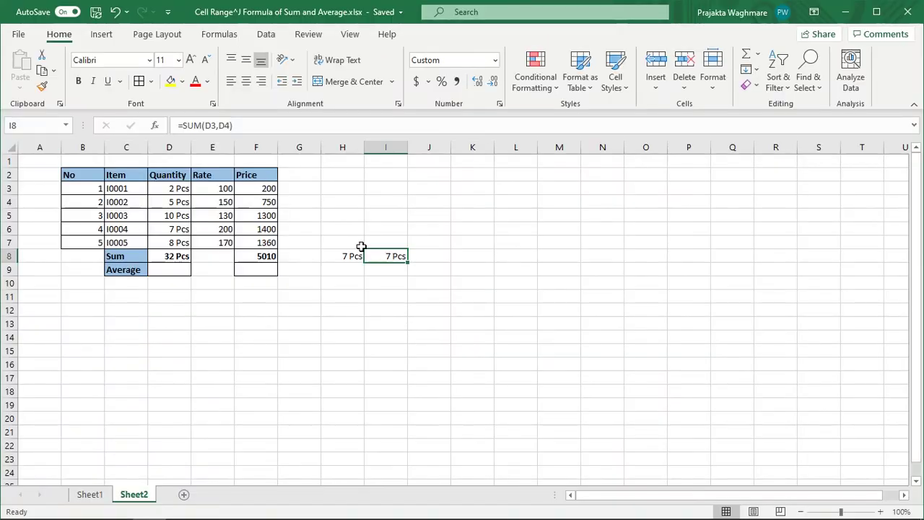
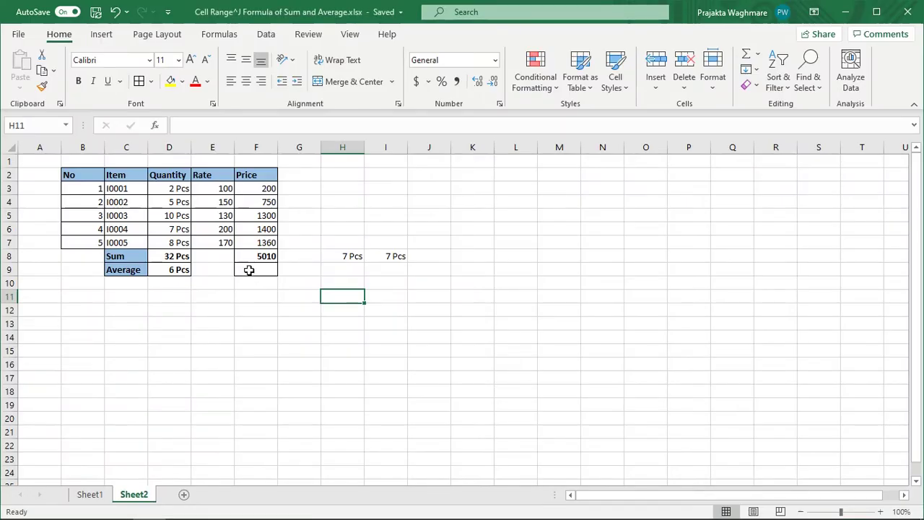
Step: Average the Price column by entering =AVERAGE(F3:F7) in cell F9, and review the averaged prices
{"action": "left_click", "coordinate": [249, 270]}
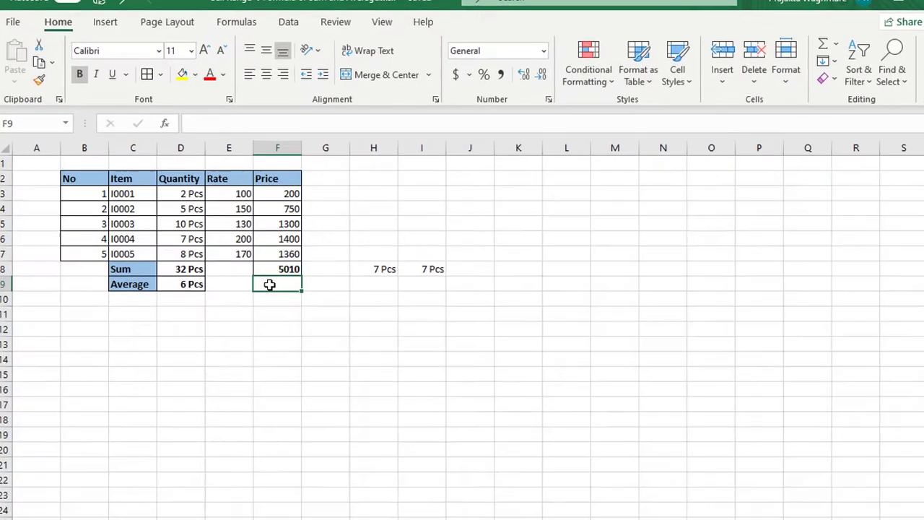
{"action": "type", "text": "=a"}
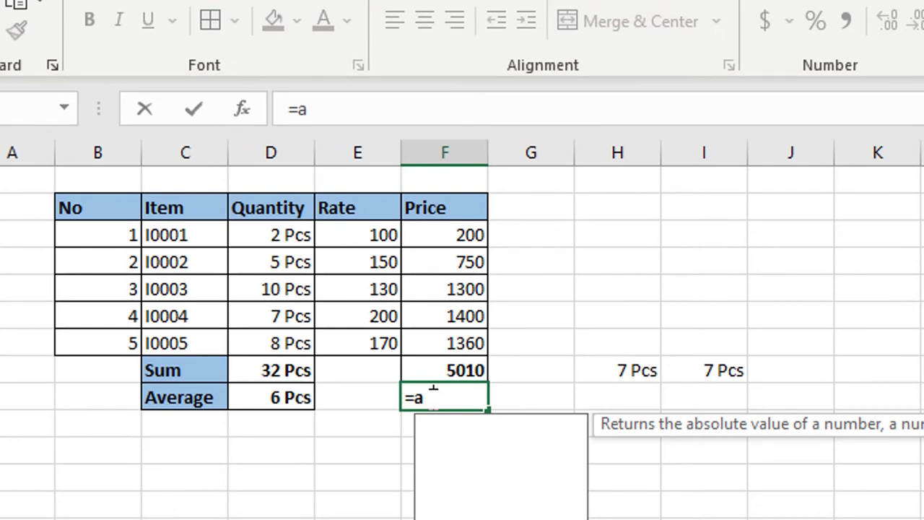
{"action": "type", "text": "ver"}
{"action": "key", "text": "Tab"}
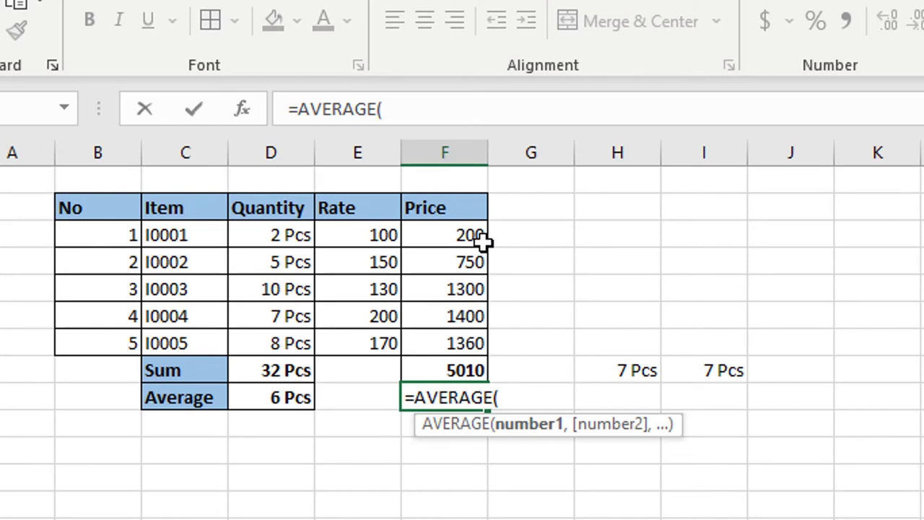
{"action": "left_click_drag", "start_coordinate": [469, 236], "coordinate": [461, 333]}
{"action": "type", "text": ")"}
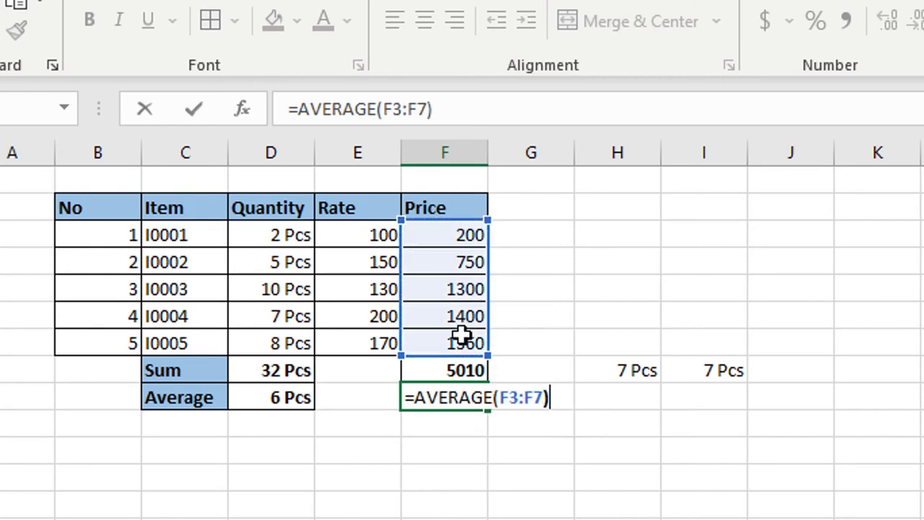
{"action": "key", "text": "Return"}
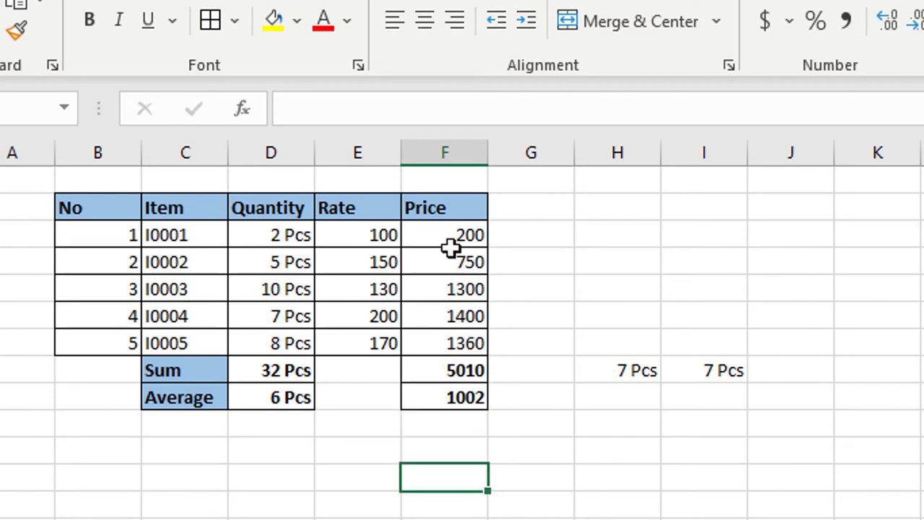
{"action": "left_click_drag", "start_coordinate": [450, 243], "coordinate": [433, 337]}
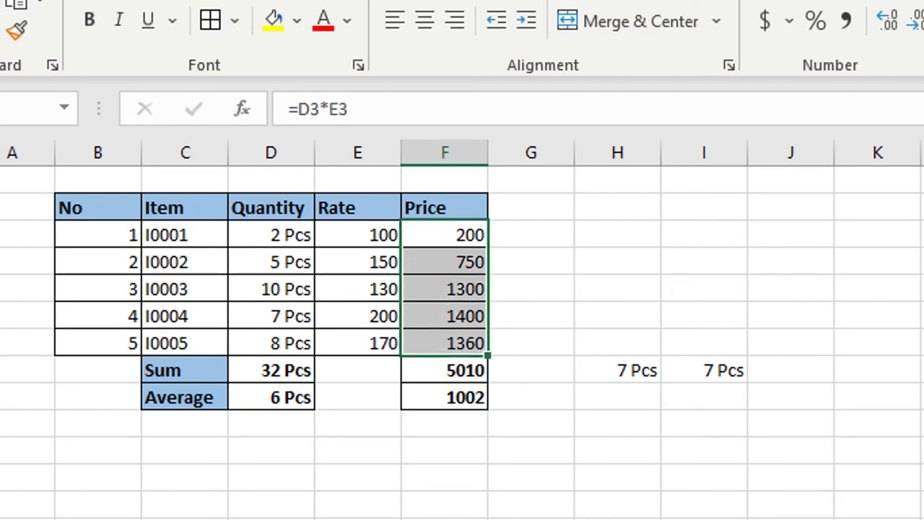
Step: Average the first two quantities by entering =AVERAGE(D3,D4) in cell H9, and review those two quantities
{"action": "left_click", "coordinate": [606, 403]}
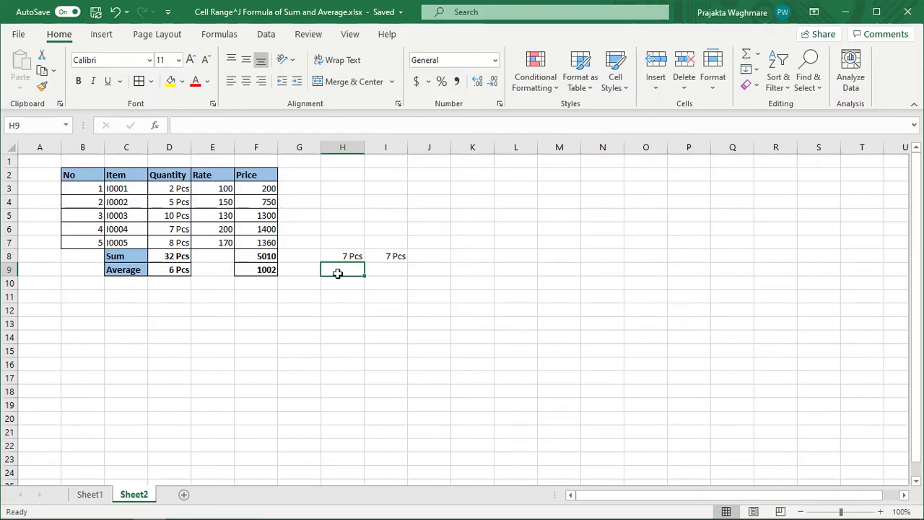
{"action": "type", "text": "=a"}
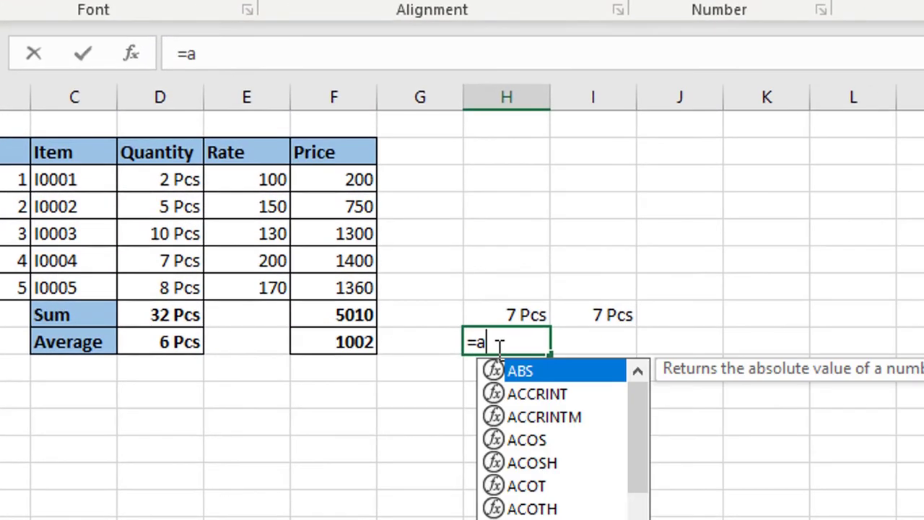
{"action": "type", "text": "v"}
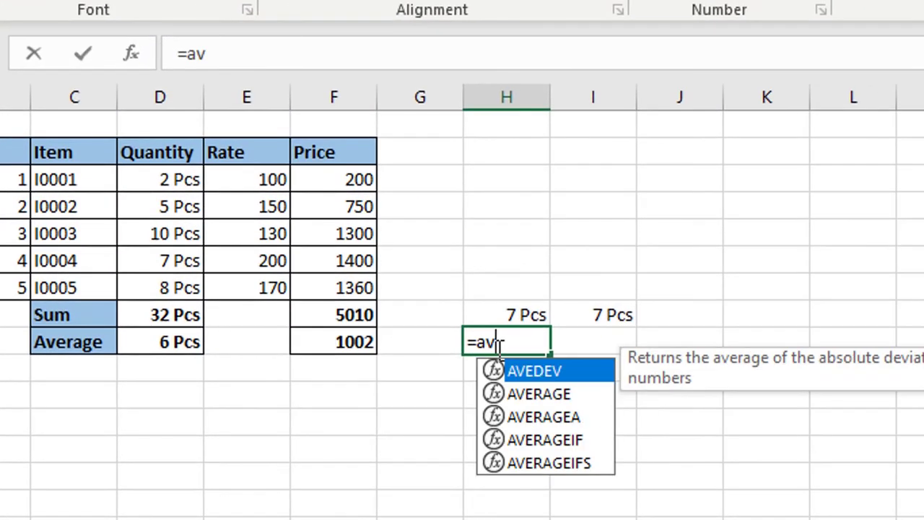
{"action": "double_click", "coordinate": [568, 398]}
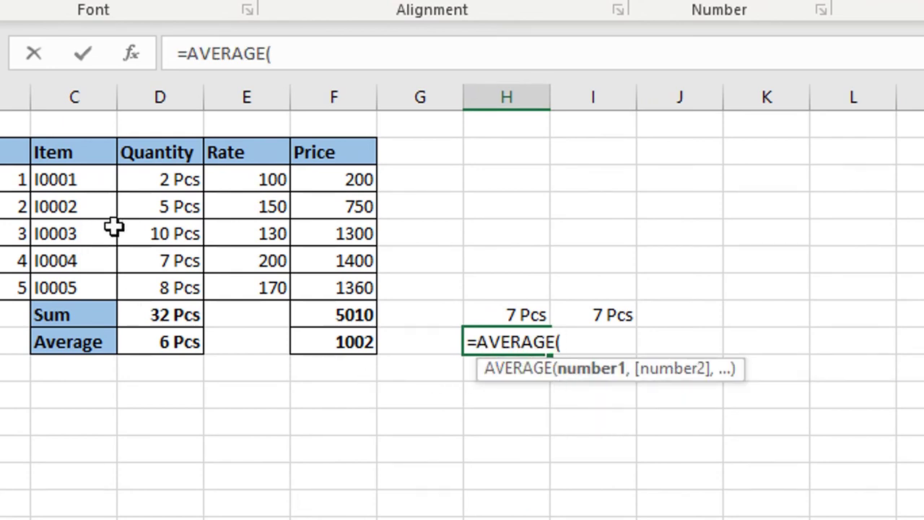
{"action": "left_click", "coordinate": [154, 185]}
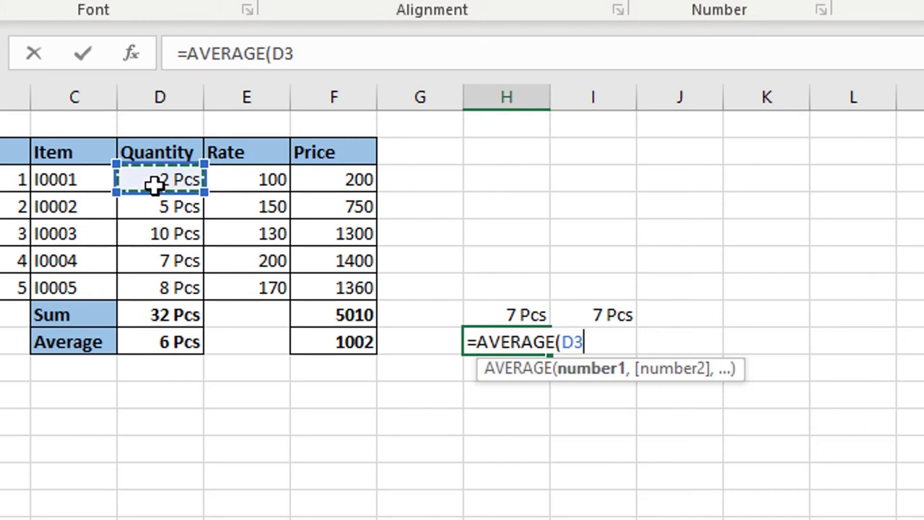
{"action": "type", "text": ","}
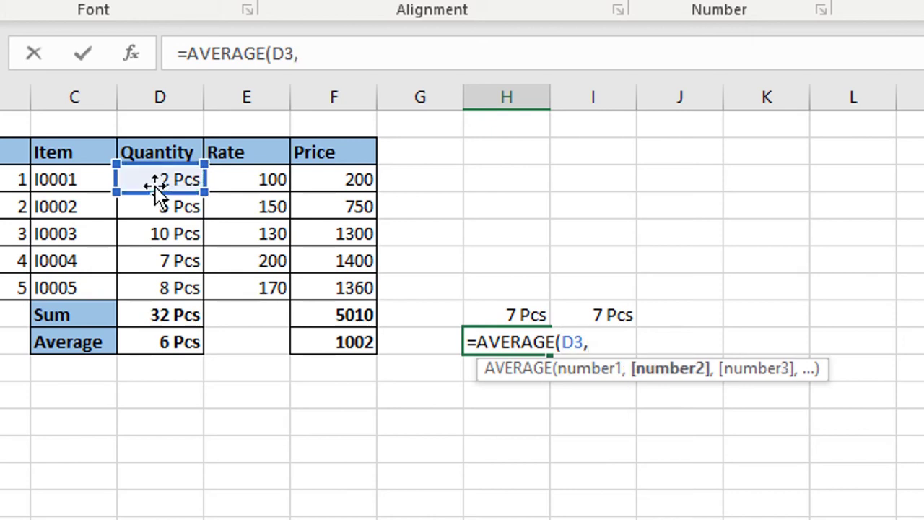
{"action": "left_click", "coordinate": [189, 207]}
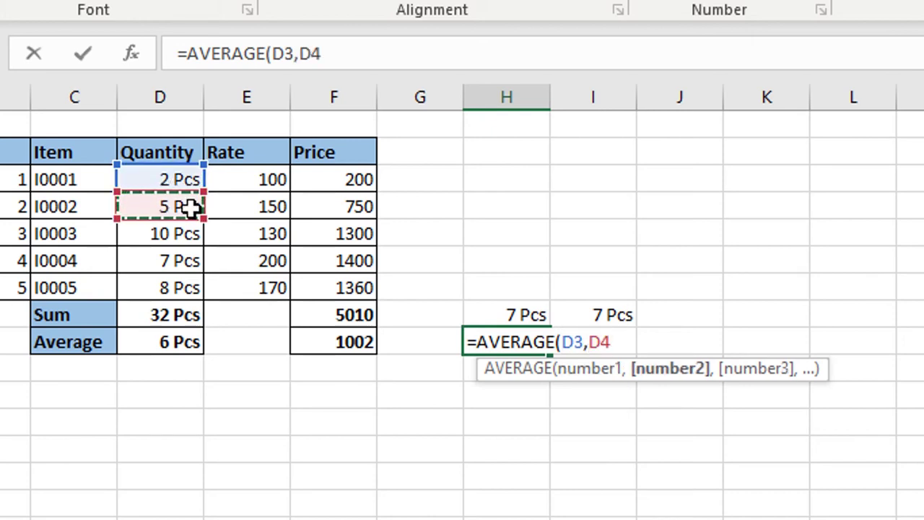
{"action": "key", "text": "Return"}
{"action": "left_click_drag", "start_coordinate": [160, 181], "coordinate": [163, 206]}
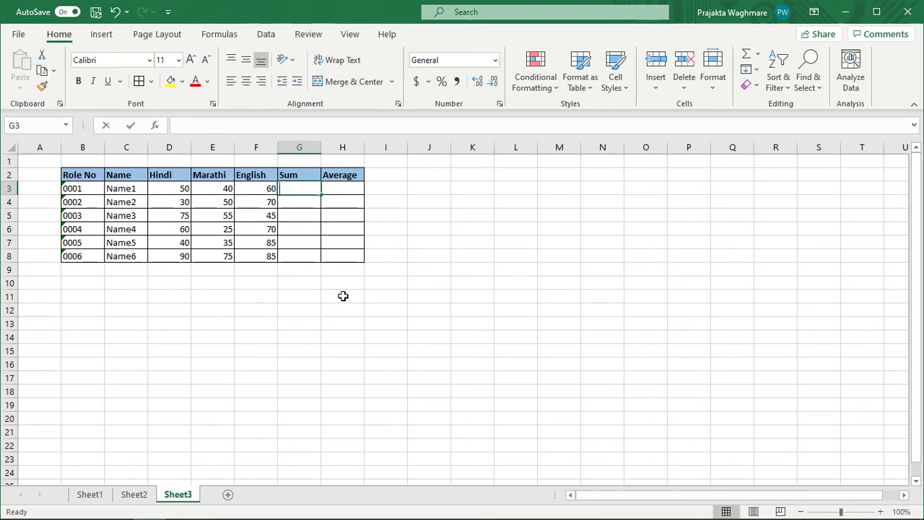
Step: Total the first student's three subject marks on Sheet3 by entering =SUM(D3:F3) in cell G3, and check the formula
{"action": "type", "text": "=sum"}
{"action": "key", "text": "Tab"}
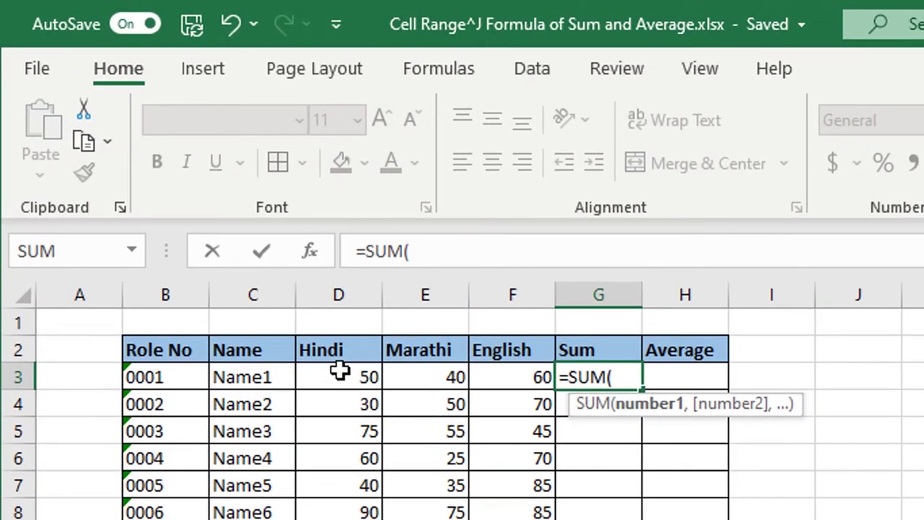
{"action": "left_click_drag", "start_coordinate": [339, 370], "coordinate": [532, 380]}
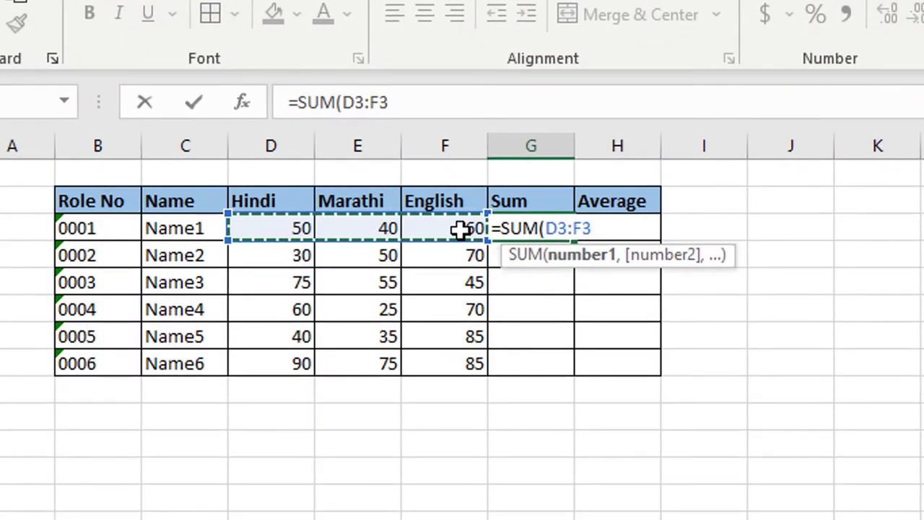
{"action": "type", "text": ")"}
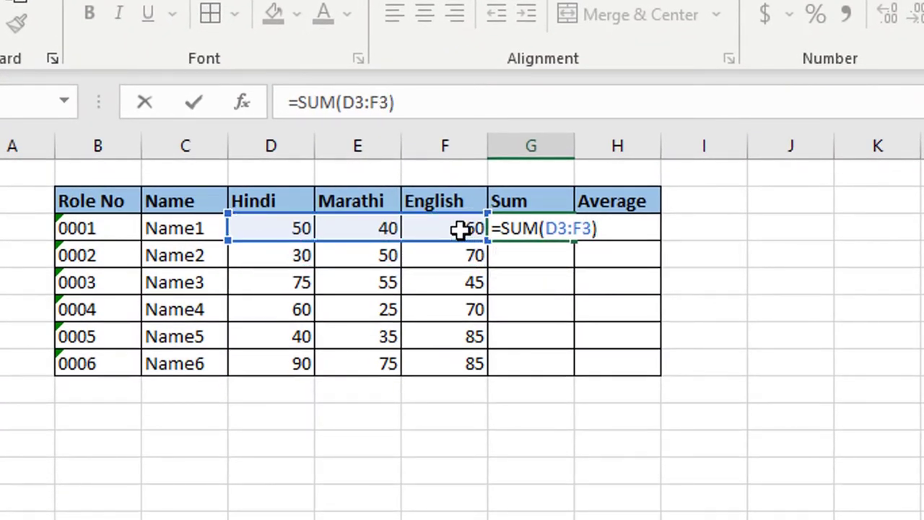
{"action": "key", "text": "Return"}
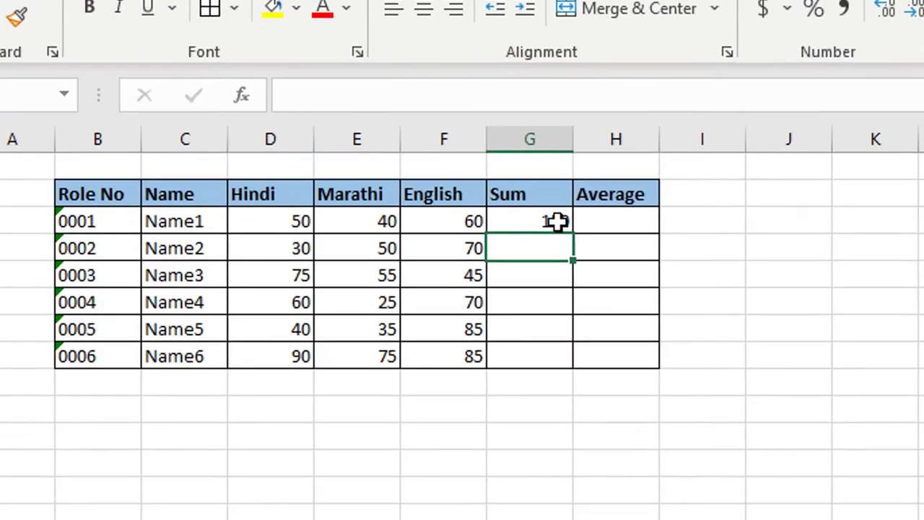
{"action": "left_click", "coordinate": [556, 228]}
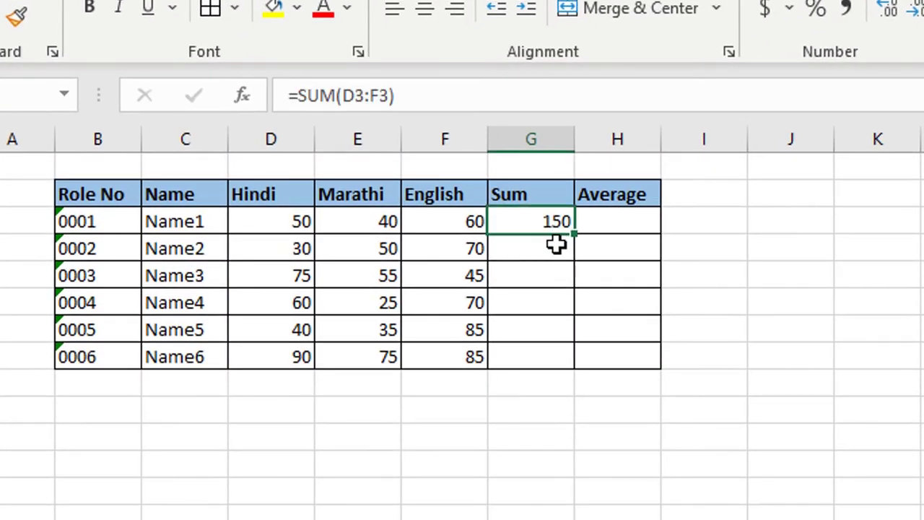
Step: Total the second student's three marks with plus signs by entering =SUM(D4+E4+F4) in cell G4
{"action": "left_click", "coordinate": [540, 249]}
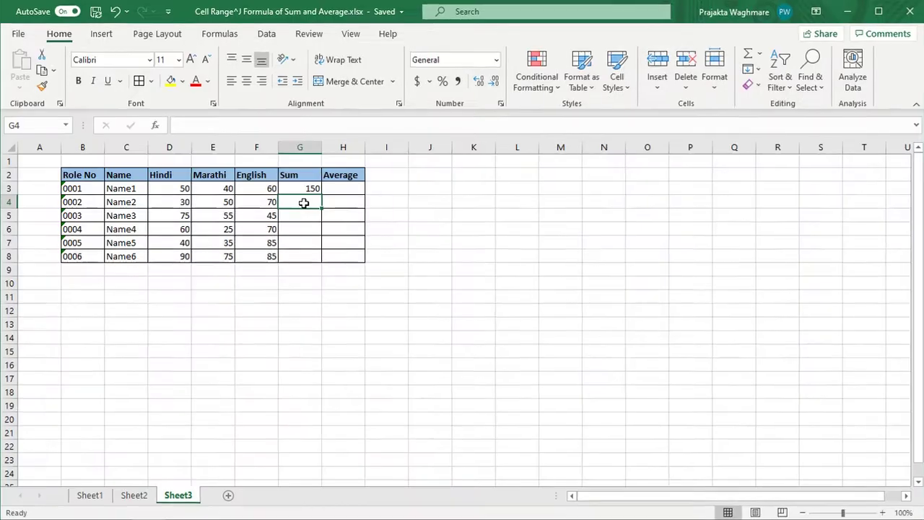
{"action": "type", "text": "=s"}
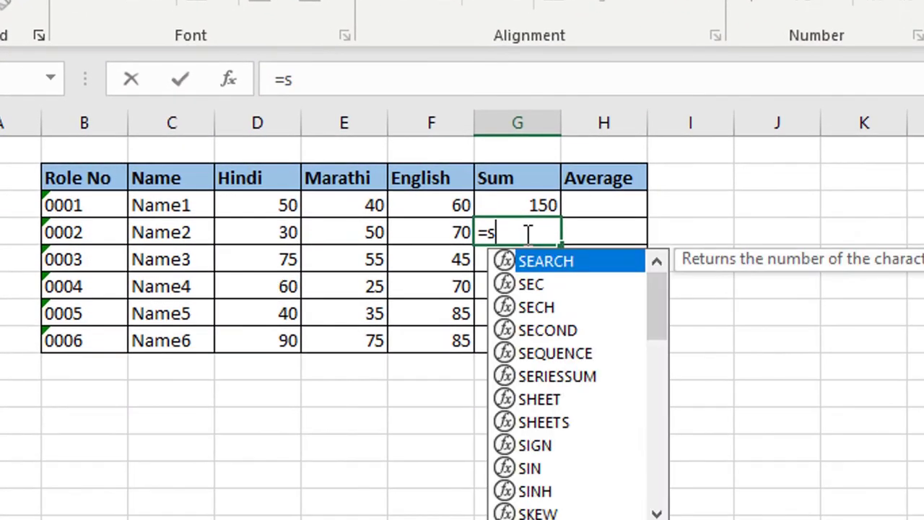
{"action": "type", "text": "um"}
{"action": "key", "text": "Tab"}
{"action": "left_click", "coordinate": [265, 247]}
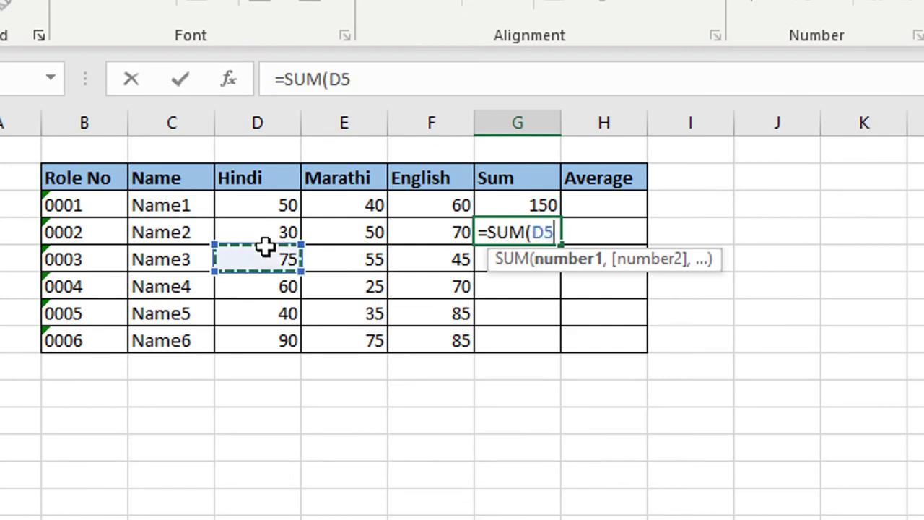
{"action": "left_click", "coordinate": [266, 226]}
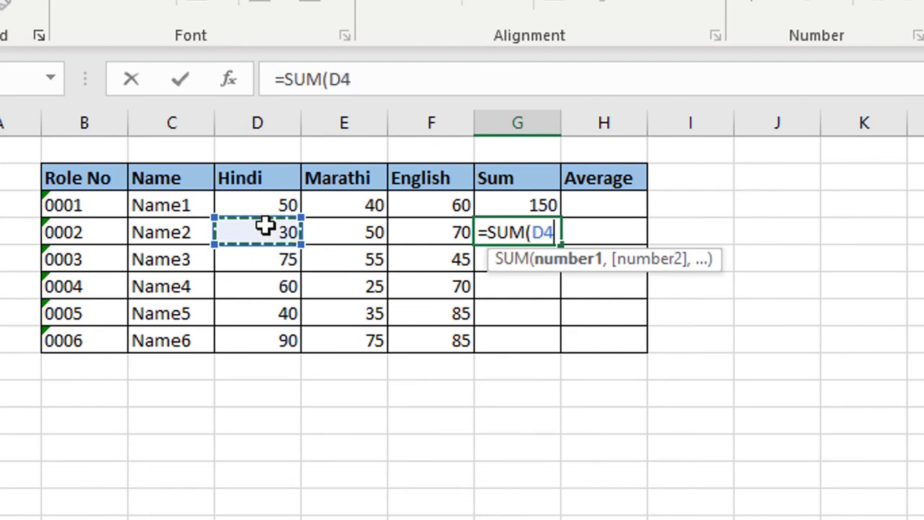
{"action": "type", "text": "+"}
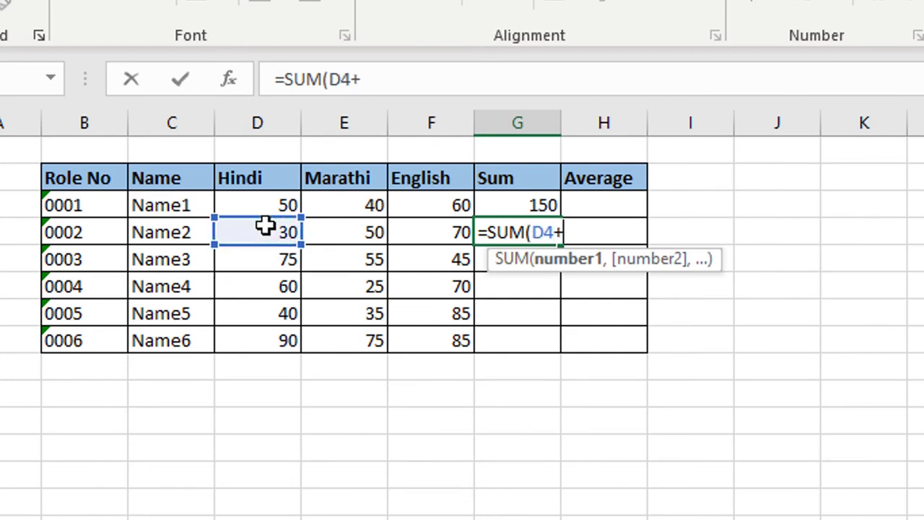
{"action": "left_click", "coordinate": [325, 227]}
{"action": "type", "text": "+"}
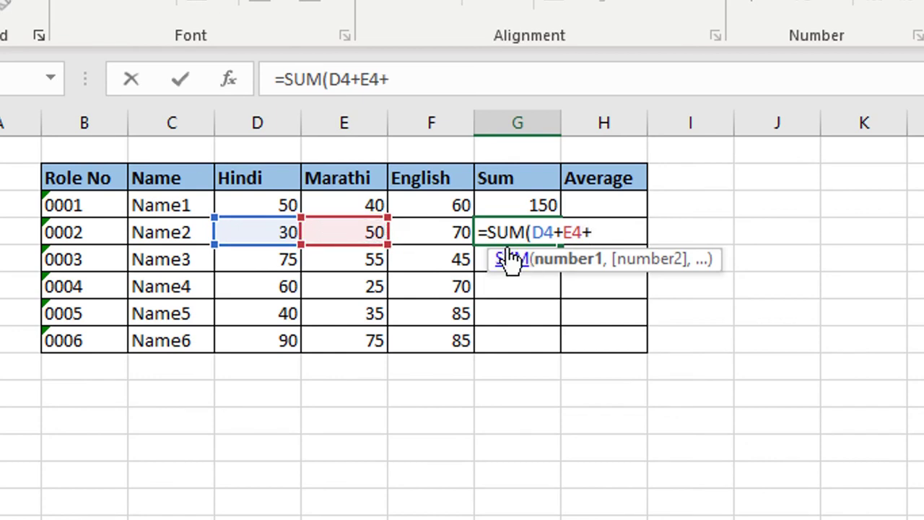
{"action": "left_click", "coordinate": [454, 226]}
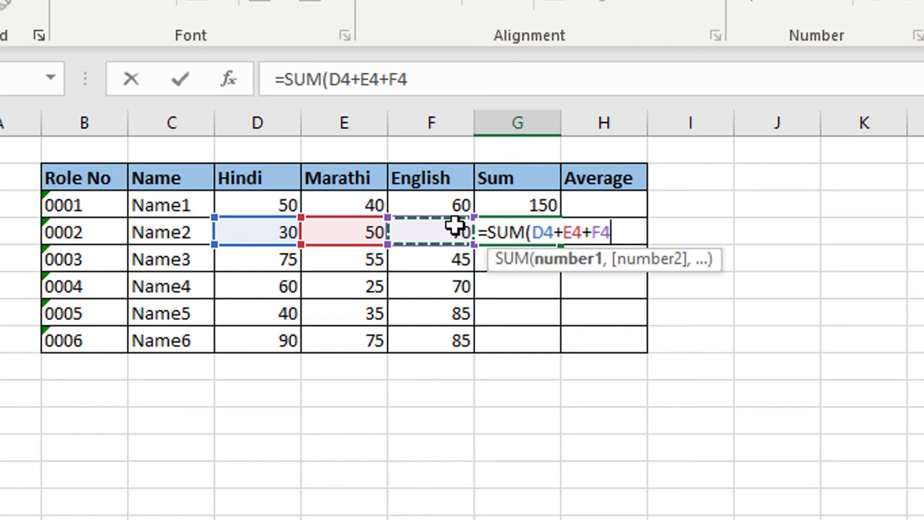
{"action": "key", "text": "Return"}
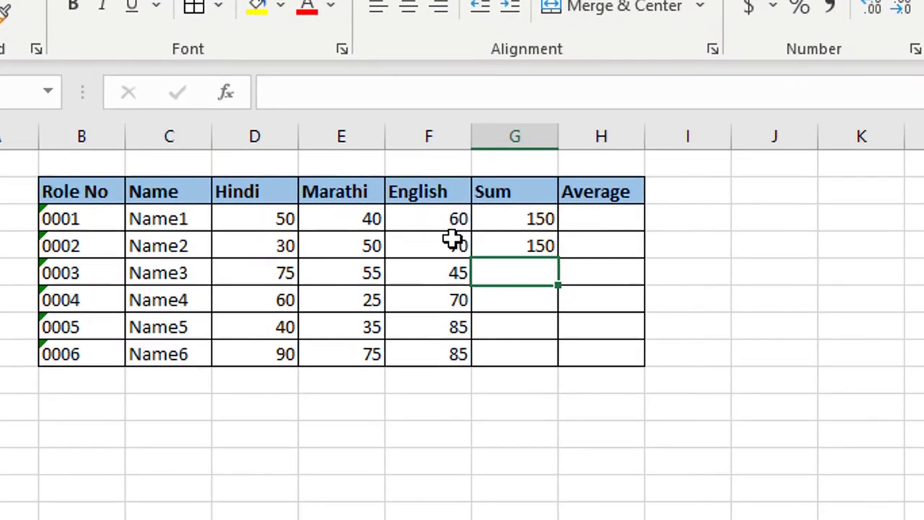
Step: Total the third student's three marks with a comma-separated formula by entering =SUM(D5,E5,F5) in cell G5
{"action": "type", "text": "="}
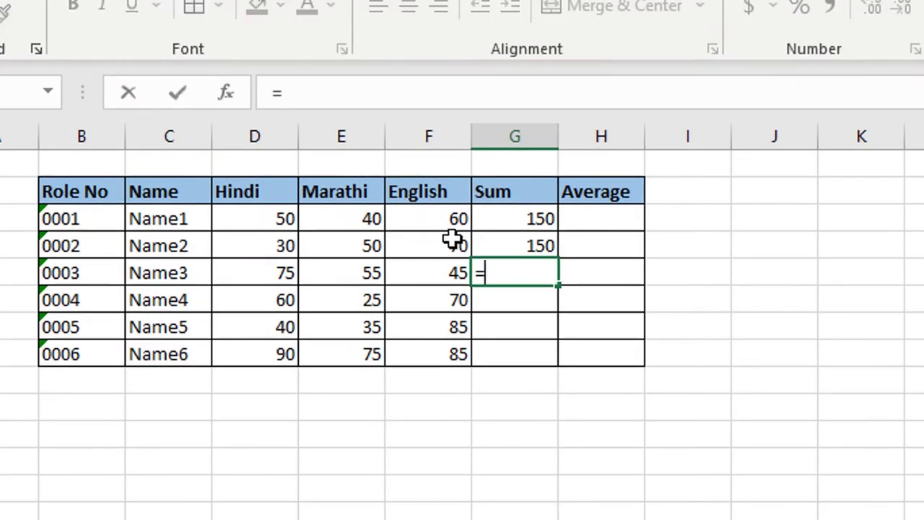
{"action": "type", "text": "SUM("}
{"action": "left_click", "coordinate": [260, 268]}
{"action": "type", "text": ","}
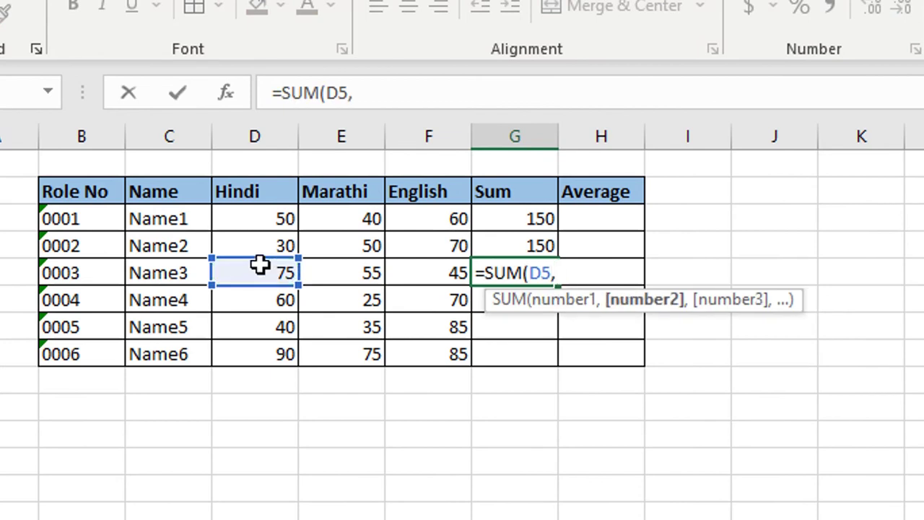
{"action": "left_click", "coordinate": [369, 272]}
{"action": "type", "text": ","}
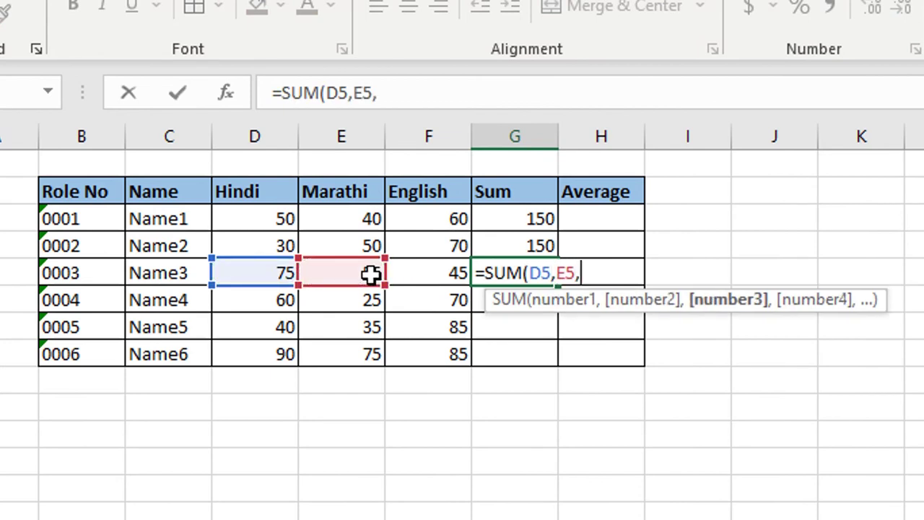
{"action": "left_click", "coordinate": [440, 274]}
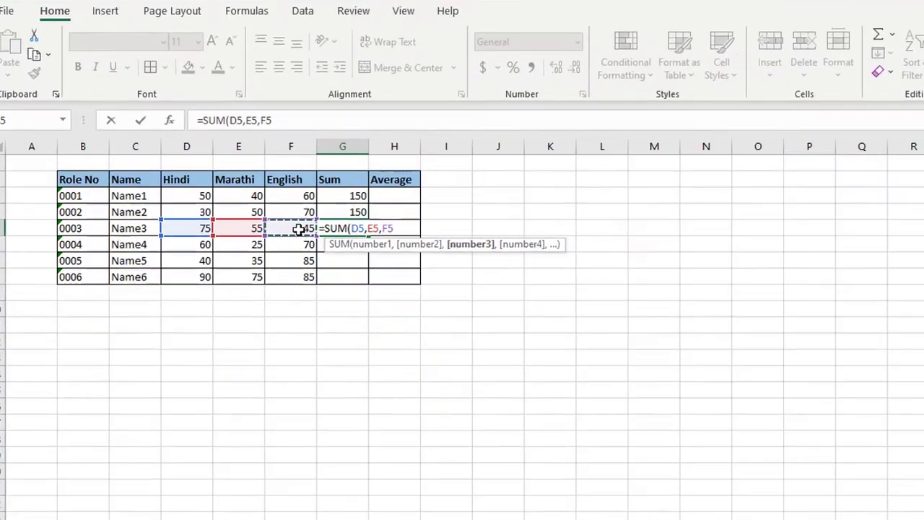
{"action": "key", "text": "Return"}
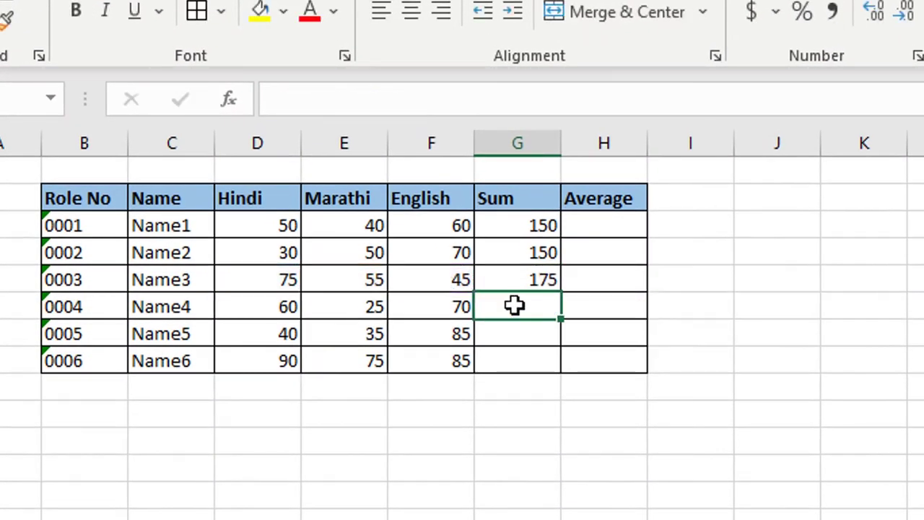
Step: Check the formulas in G4 and G5 and review the subject marks of the first three students
{"action": "left_click", "coordinate": [491, 388]}
{"action": "left_click", "coordinate": [511, 257]}
{"action": "left_click", "coordinate": [512, 282]}
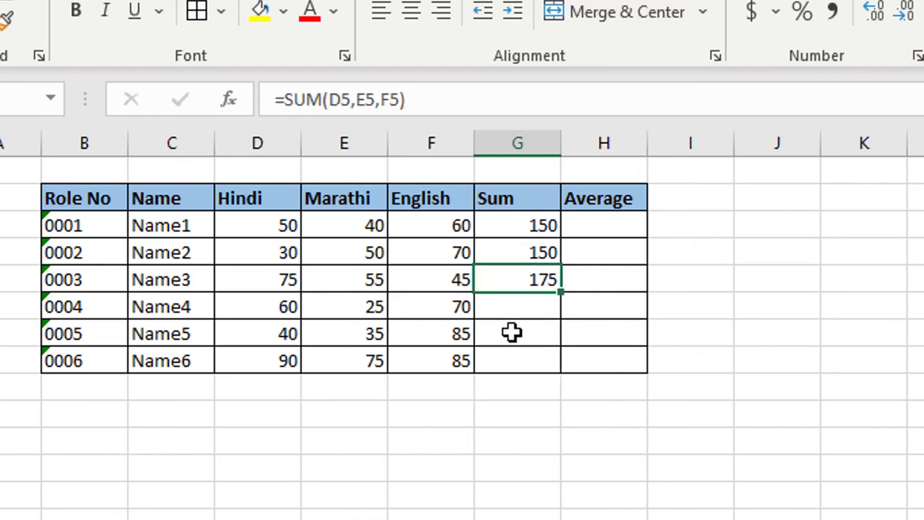
{"action": "left_click", "coordinate": [511, 333]}
{"action": "left_click_drag", "start_coordinate": [264, 225], "coordinate": [413, 226]}
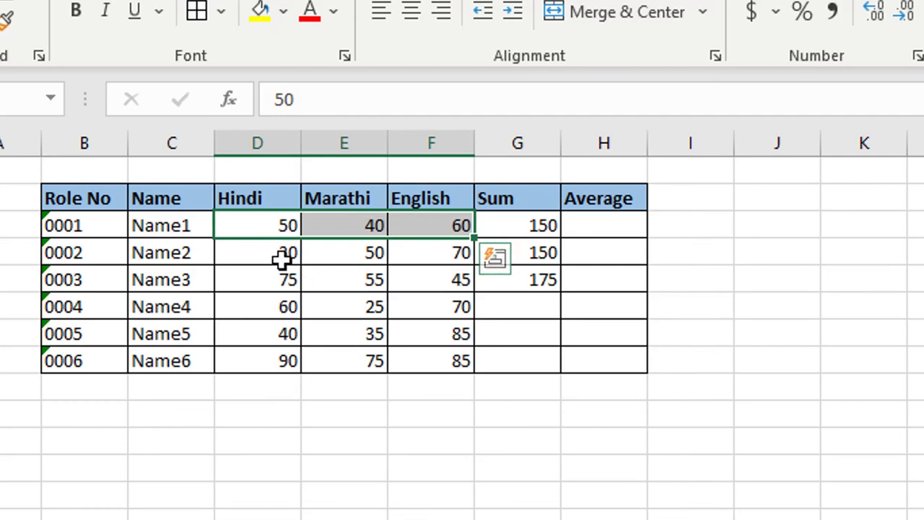
{"action": "left_click_drag", "start_coordinate": [282, 260], "coordinate": [466, 256]}
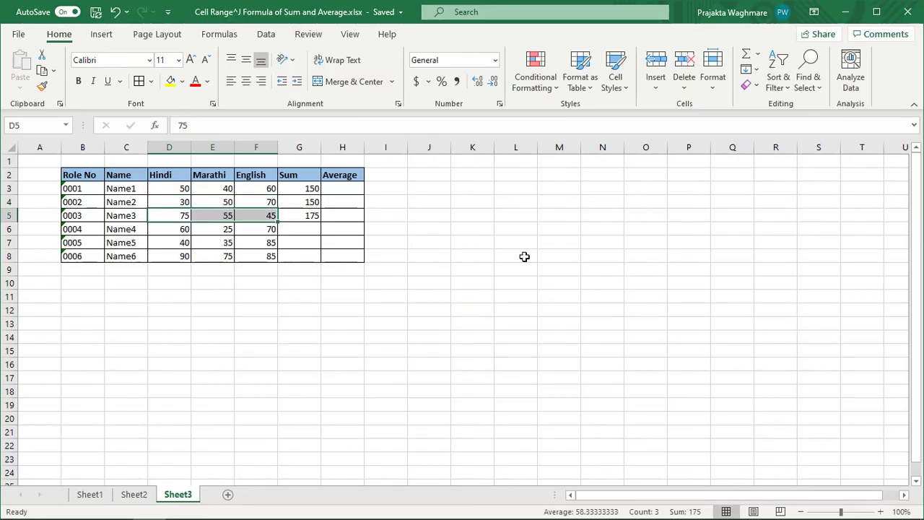
{"action": "left_click", "coordinate": [396, 316]}
{"action": "left_click", "coordinate": [299, 335]}
{"action": "left_click", "coordinate": [294, 307]}
{"action": "left_click", "coordinate": [299, 392]}
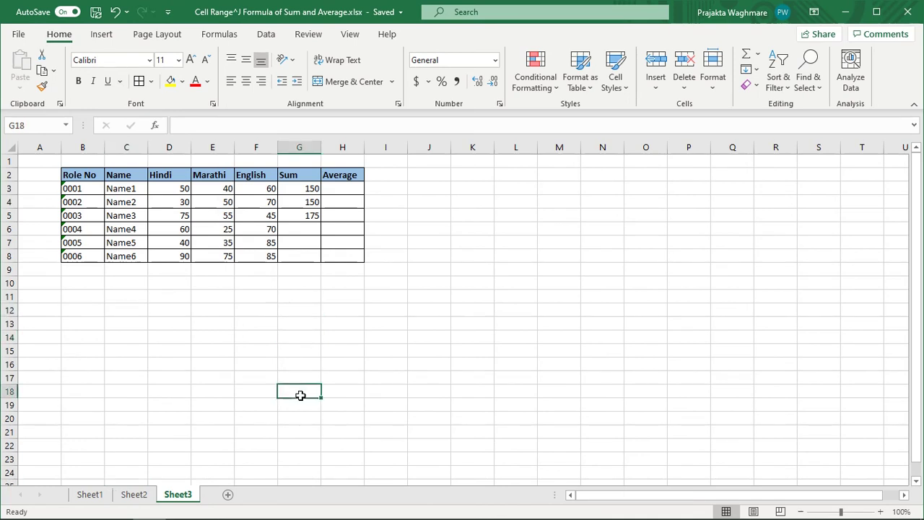
{"action": "left_click", "coordinate": [302, 224]}
{"action": "left_click", "coordinate": [273, 363]}
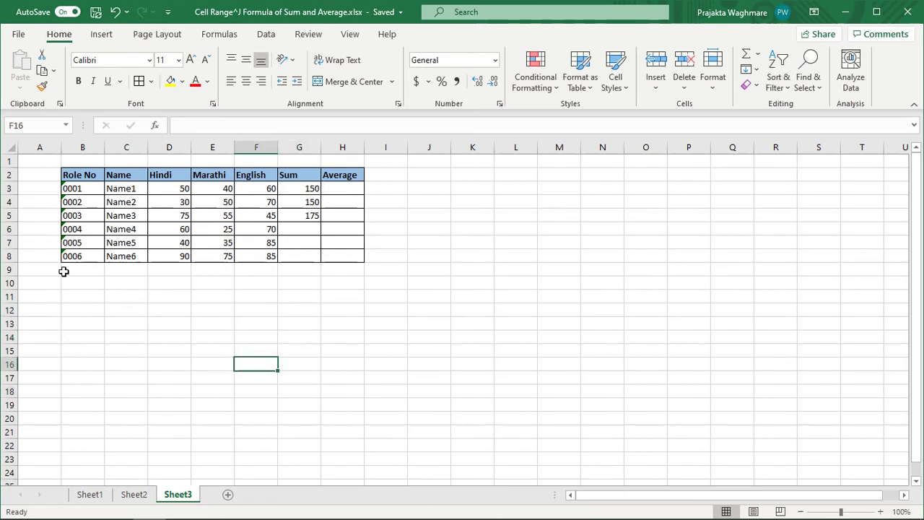
Step: Clear the totals in G4:G5 and fill the SUM formula from G3 down through G8
{"action": "left_click", "coordinate": [284, 206]}
{"action": "left_click", "coordinate": [306, 265]}
{"action": "left_click_drag", "start_coordinate": [296, 205], "coordinate": [295, 217]}
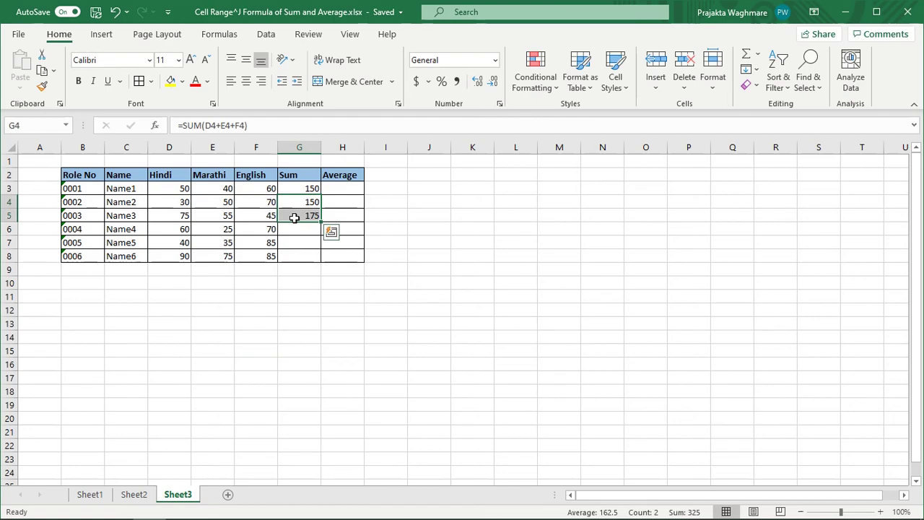
{"action": "key", "text": "Delete"}
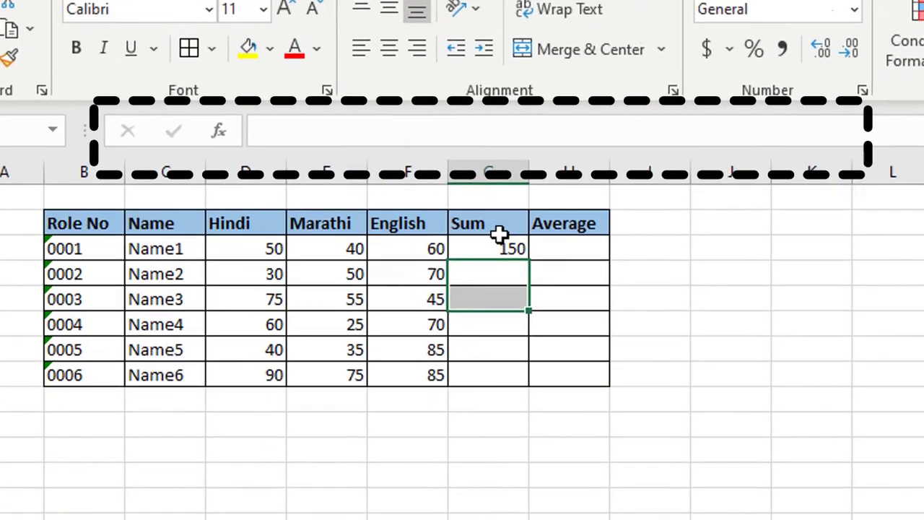
{"action": "left_click", "coordinate": [312, 191]}
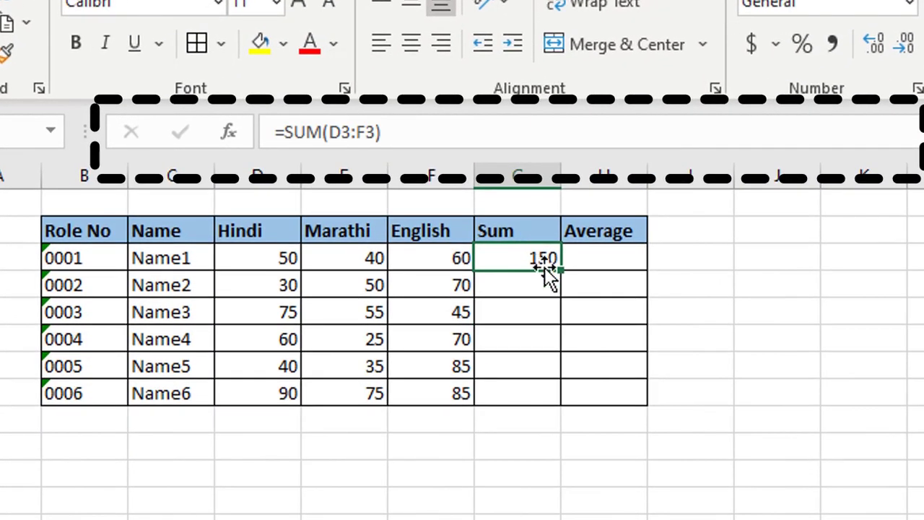
{"action": "left_click_drag", "start_coordinate": [565, 271], "coordinate": [568, 408]}
Step: Inspect the SUM formulas in the Sum column row by row to see which marks each one references
{"action": "left_click", "coordinate": [517, 269]}
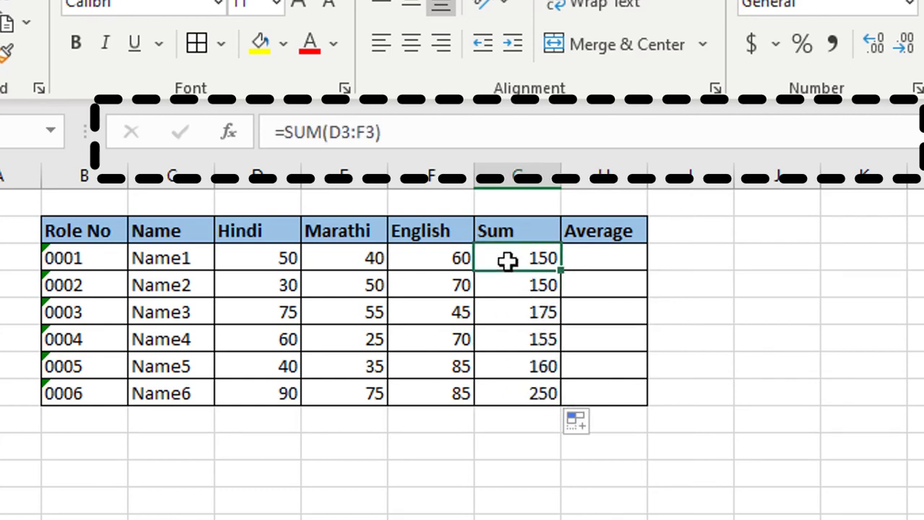
{"action": "double_click", "coordinate": [340, 131]}
{"action": "left_click_drag", "start_coordinate": [347, 131], "coordinate": [380, 131]}
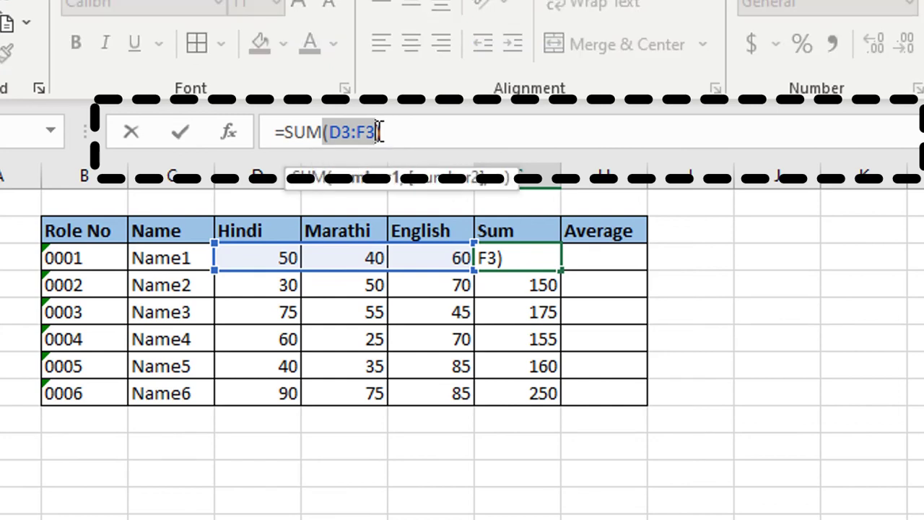
{"action": "key", "text": "Return"}
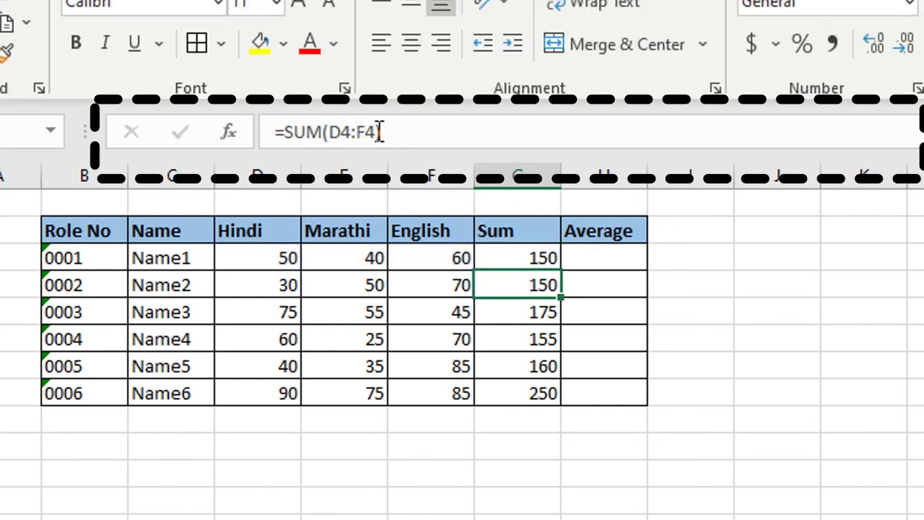
{"action": "double_click", "coordinate": [488, 287]}
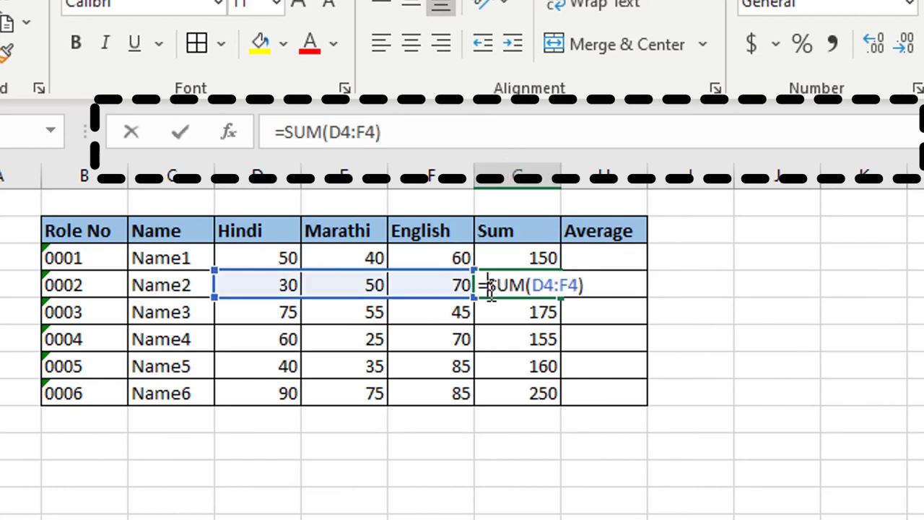
{"action": "key", "text": "Return"}
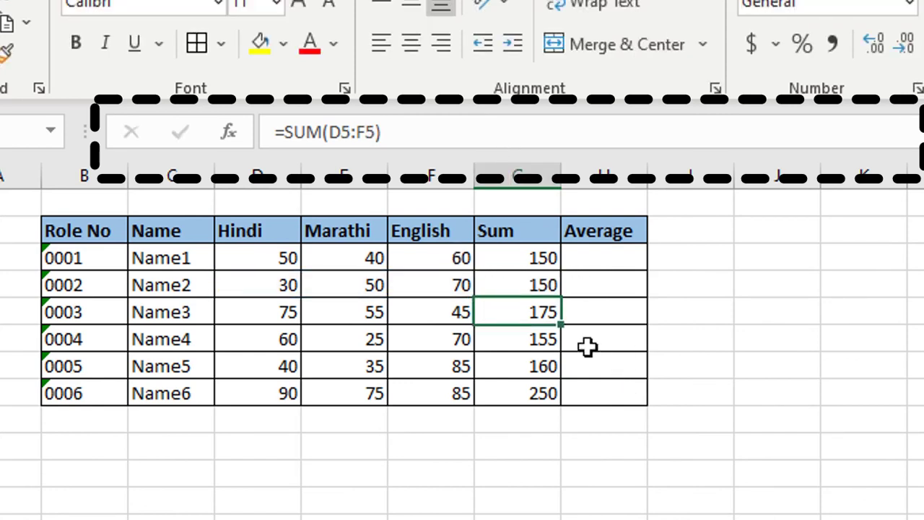
{"action": "double_click", "coordinate": [536, 310]}
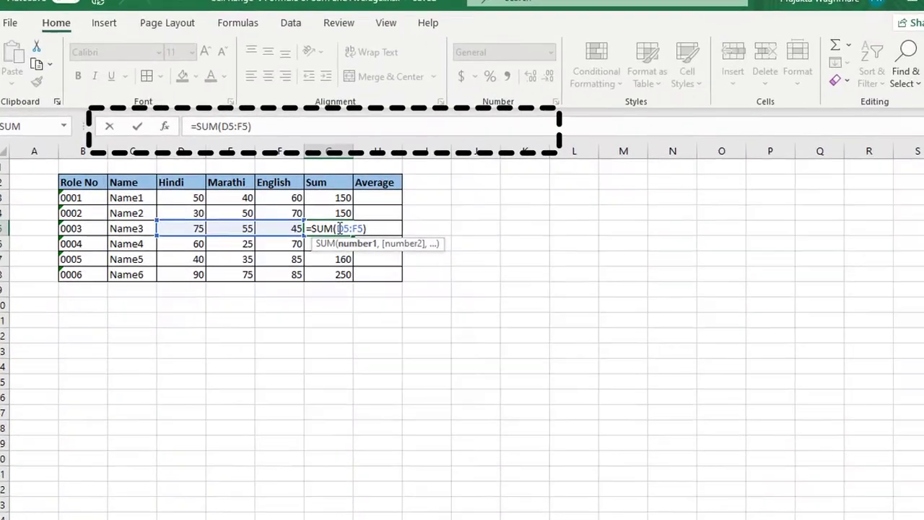
{"action": "key", "text": "Return"}
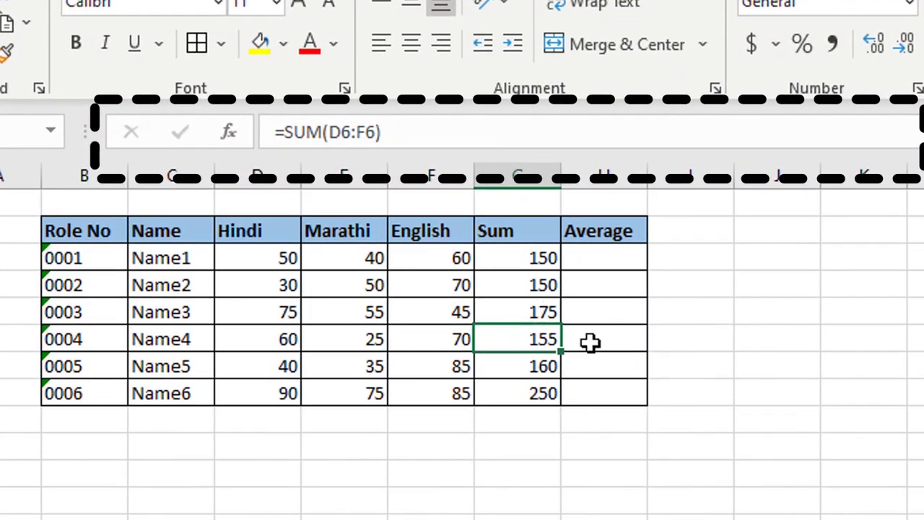
{"action": "double_click", "coordinate": [527, 344]}
{"action": "key", "text": "Return"}
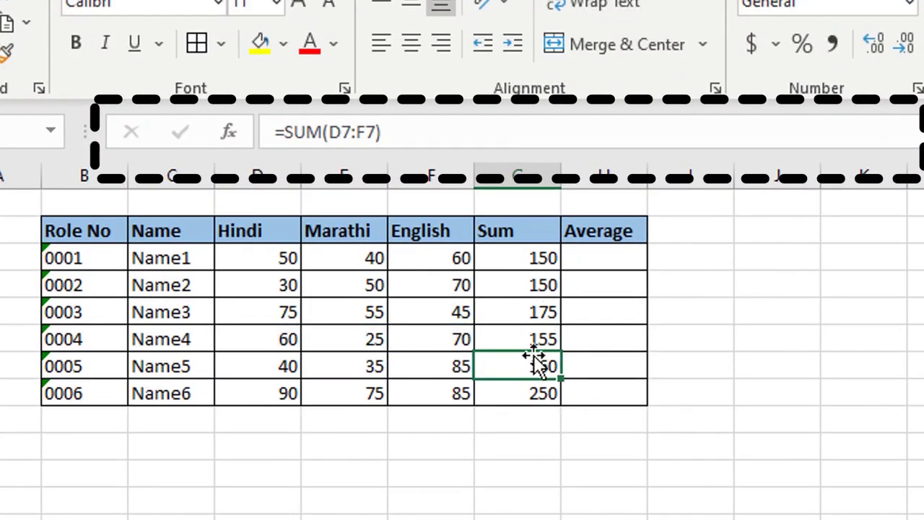
{"action": "double_click", "coordinate": [545, 363]}
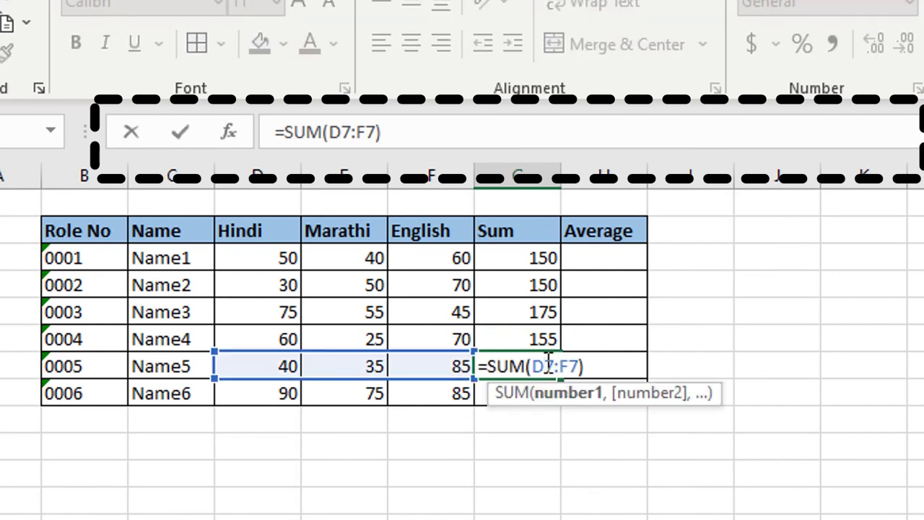
{"action": "key", "text": "Return"}
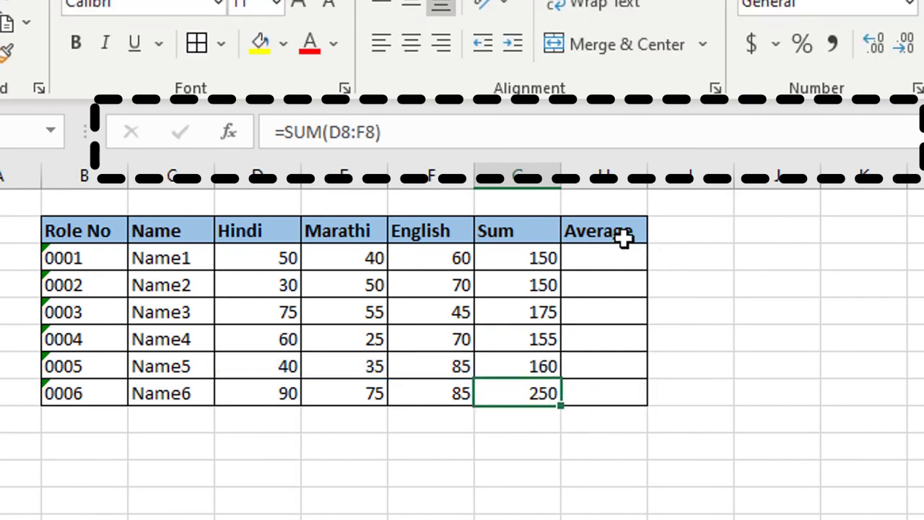
Step: Average the first student's three subject marks by entering =AVERAGE(D3:F3) in cell H3
{"action": "left_click", "coordinate": [606, 265]}
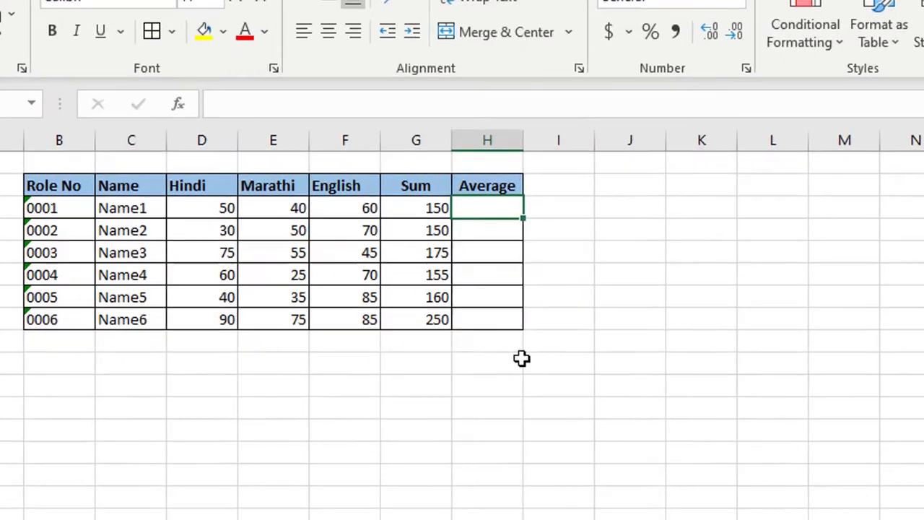
{"action": "type", "text": "="}
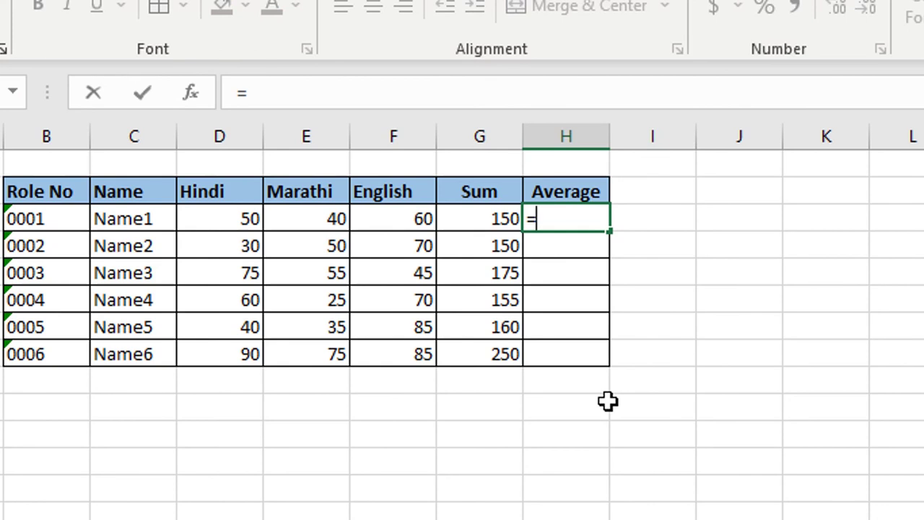
{"action": "type", "text": "avera"}
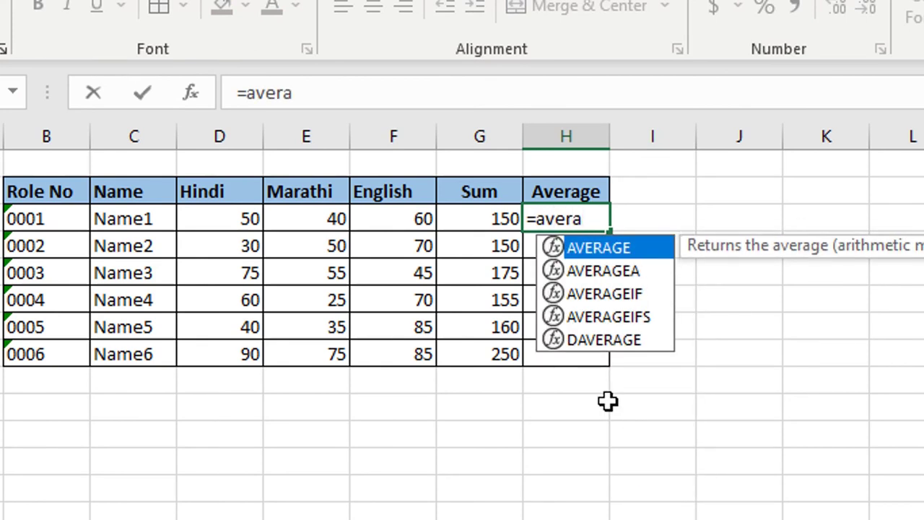
{"action": "key", "text": "Tab"}
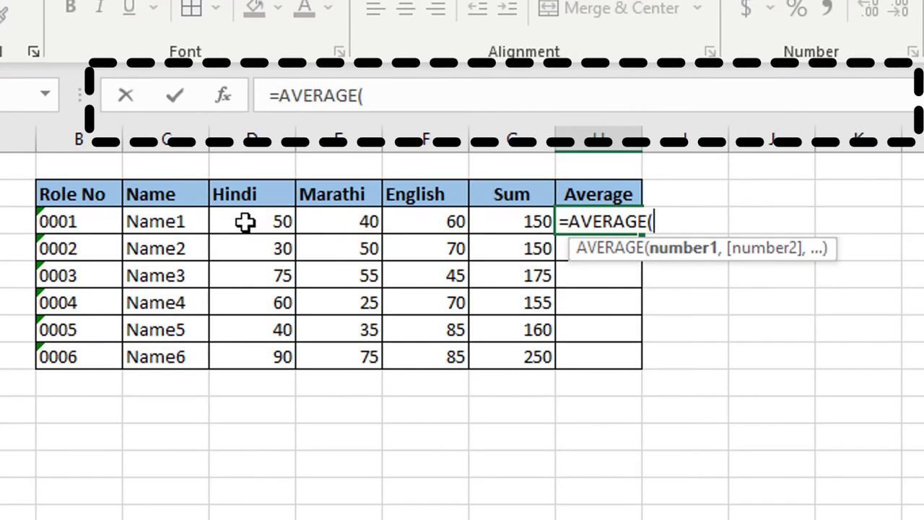
{"action": "left_click_drag", "start_coordinate": [236, 219], "coordinate": [422, 229]}
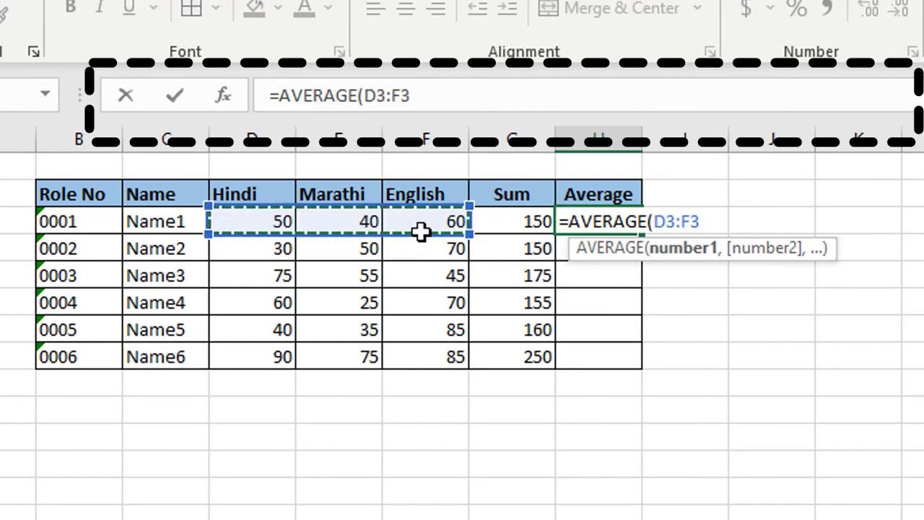
{"action": "key", "text": "Return"}
Step: Fill the AVERAGE formula from H3 down through H8 for the remaining students
{"action": "left_click", "coordinate": [615, 215]}
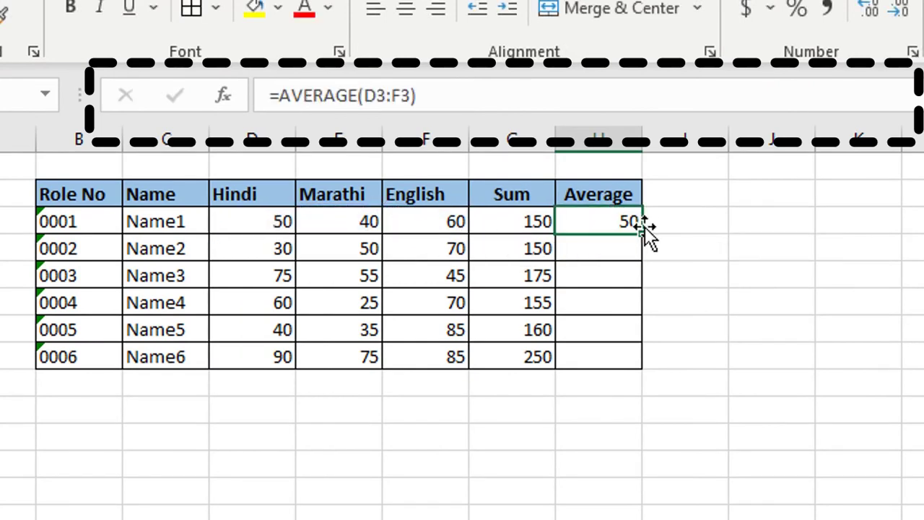
{"action": "left_click_drag", "start_coordinate": [642, 232], "coordinate": [651, 364]}
{"action": "left_click", "coordinate": [737, 220]}
Step: Inspect the AVERAGE formulas in the Average column to compare the mark ranges used for different students
{"action": "left_click", "coordinate": [612, 325]}
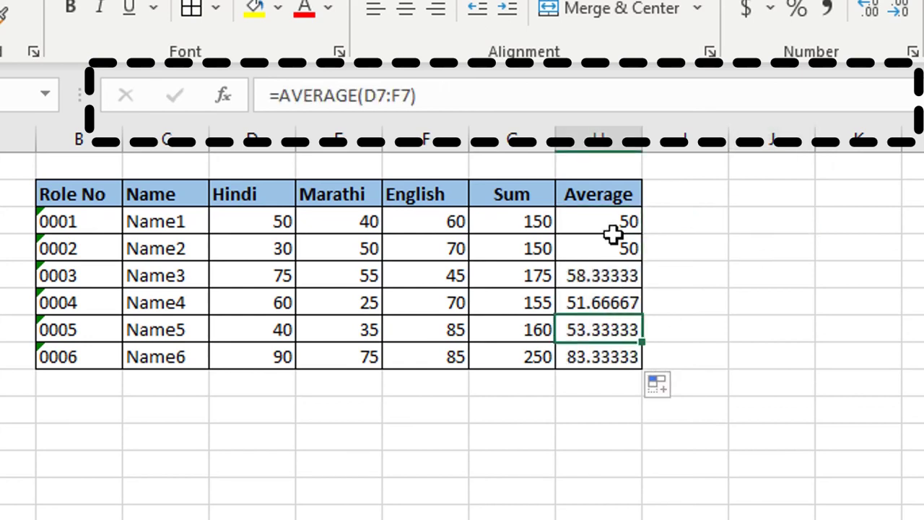
{"action": "left_click", "coordinate": [613, 218]}
{"action": "left_click", "coordinate": [614, 245]}
{"action": "left_click", "coordinate": [610, 303]}
{"action": "left_click", "coordinate": [608, 360]}
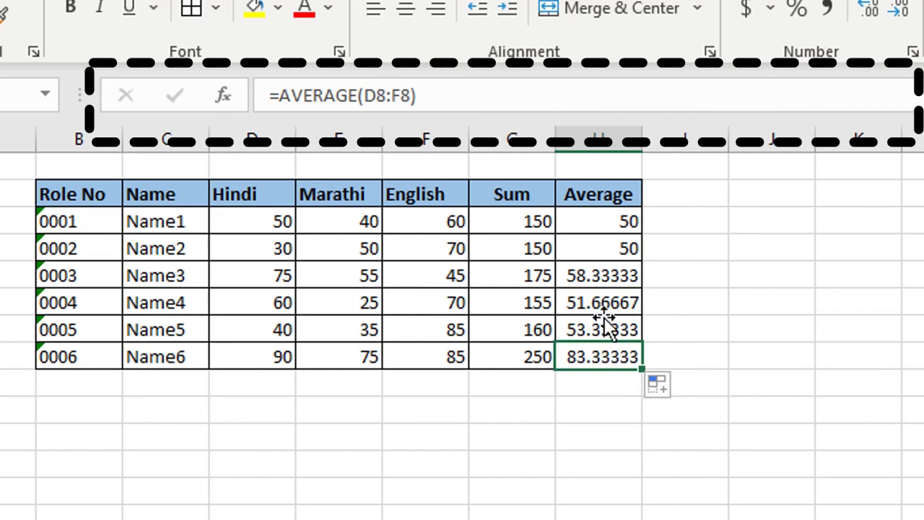
{"action": "left_click", "coordinate": [609, 216]}
{"action": "left_click", "coordinate": [608, 248]}
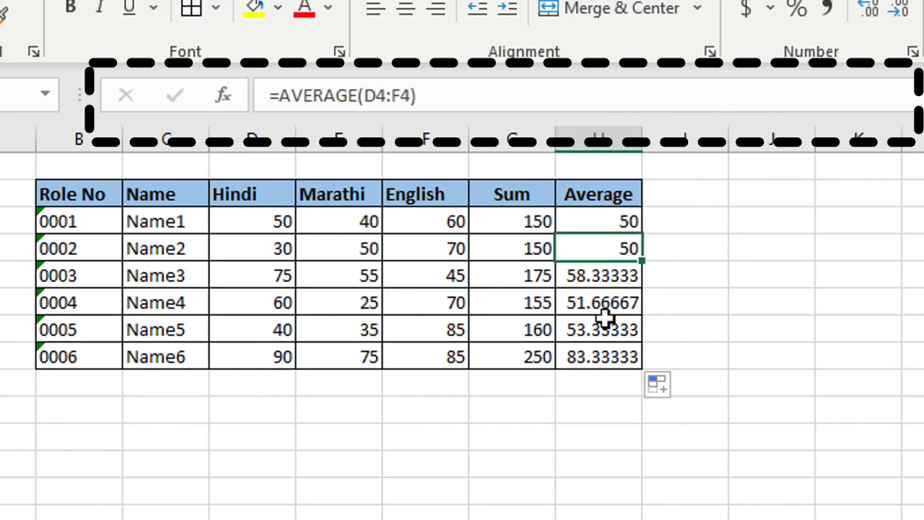
{"action": "left_click", "coordinate": [608, 379]}
Step: Open the AVERAGE formulas in H4 and H5 to examine which marks each one references, leaving them unedited
{"action": "left_click", "coordinate": [593, 212]}
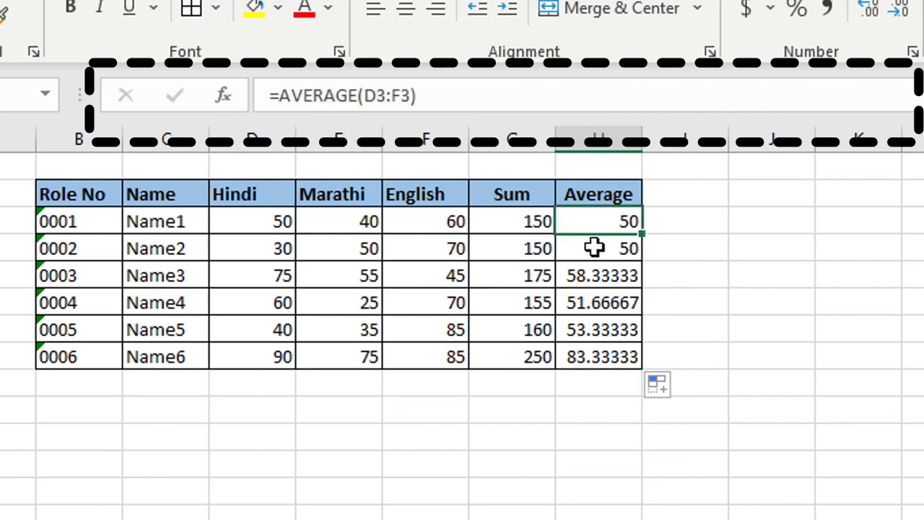
{"action": "left_click", "coordinate": [593, 248]}
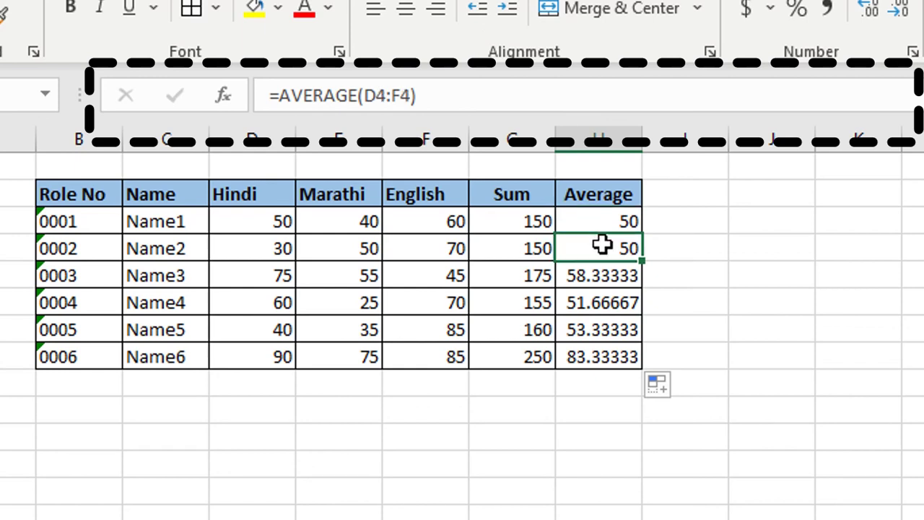
{"action": "double_click", "coordinate": [604, 247]}
{"action": "key", "text": "Return"}
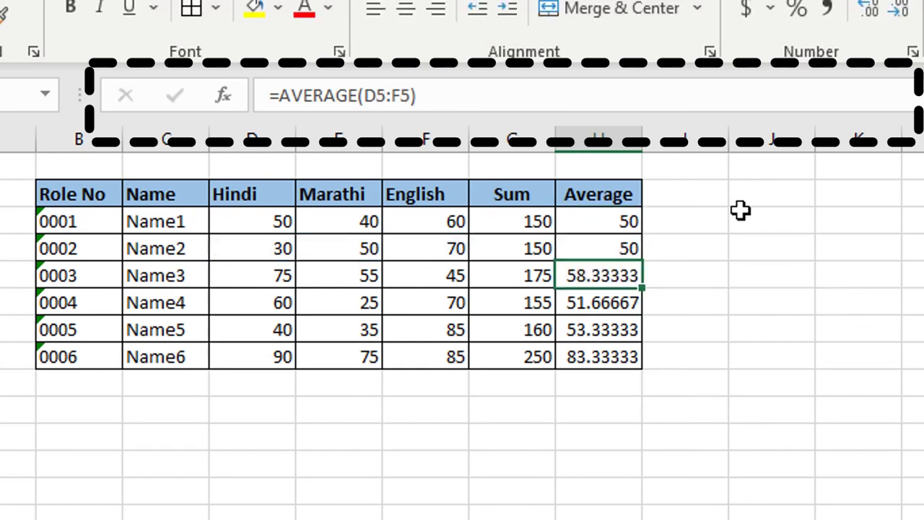
{"action": "double_click", "coordinate": [615, 271]}
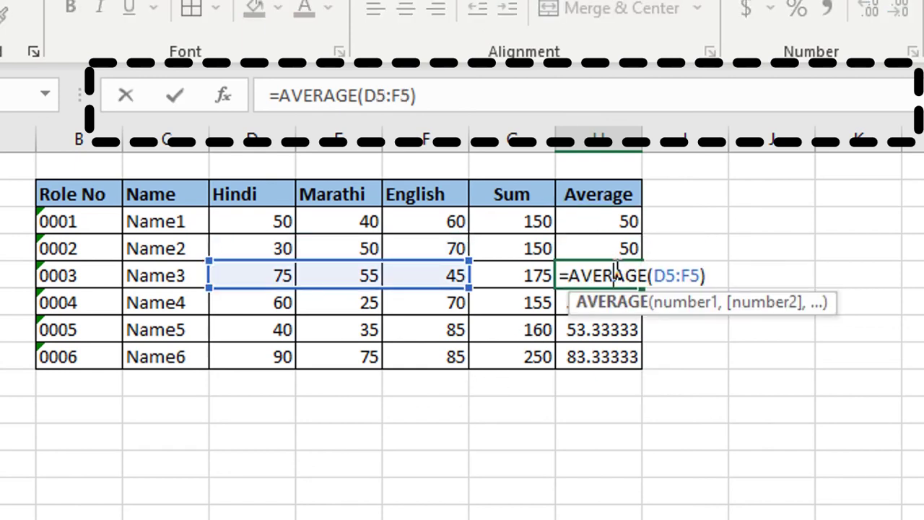
{"action": "key", "text": "Return"}
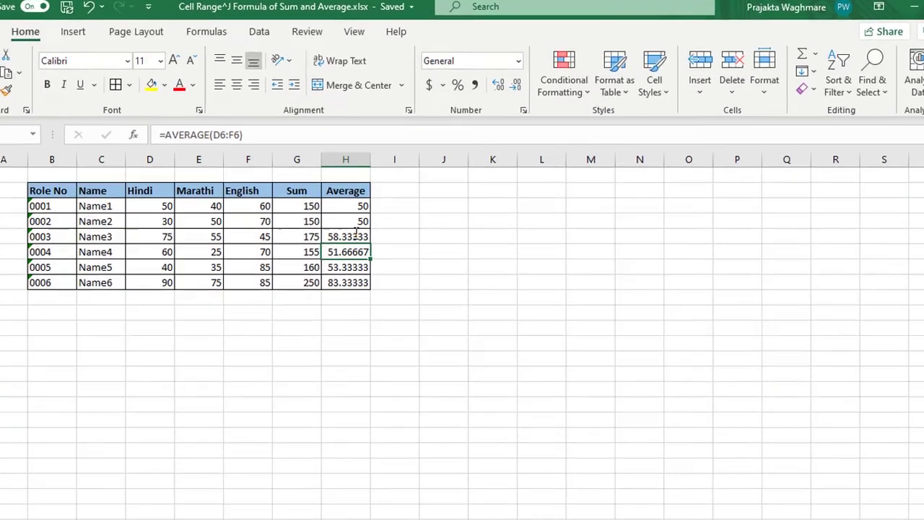
{"action": "left_click", "coordinate": [602, 329]}
{"action": "left_click", "coordinate": [384, 445]}
{"action": "left_click", "coordinate": [505, 510]}
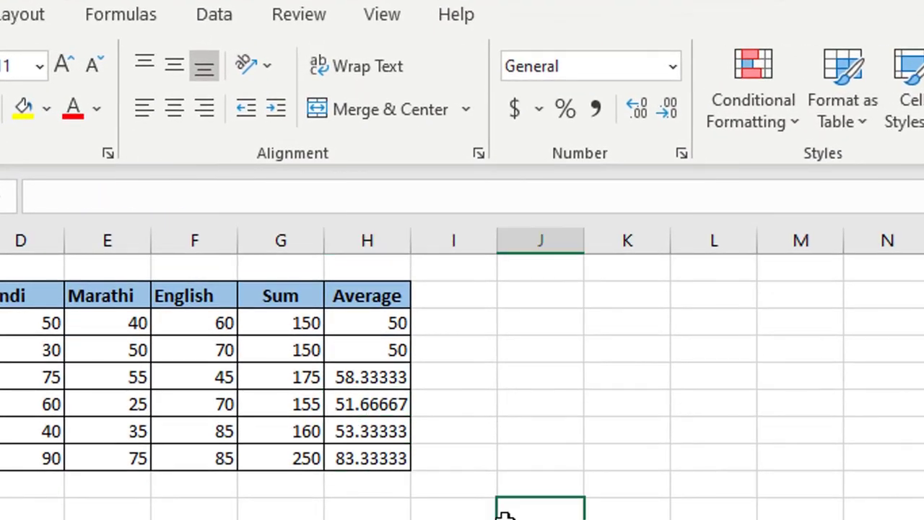
Step: Display the averages in H5:H8 as whole numbers without decimal places
{"action": "left_click", "coordinate": [375, 376]}
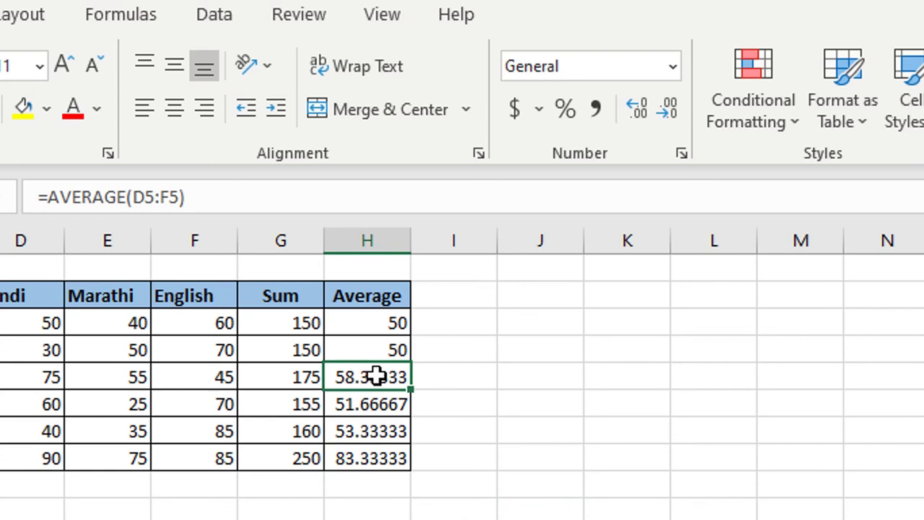
{"action": "left_click_drag", "start_coordinate": [376, 376], "coordinate": [378, 453]}
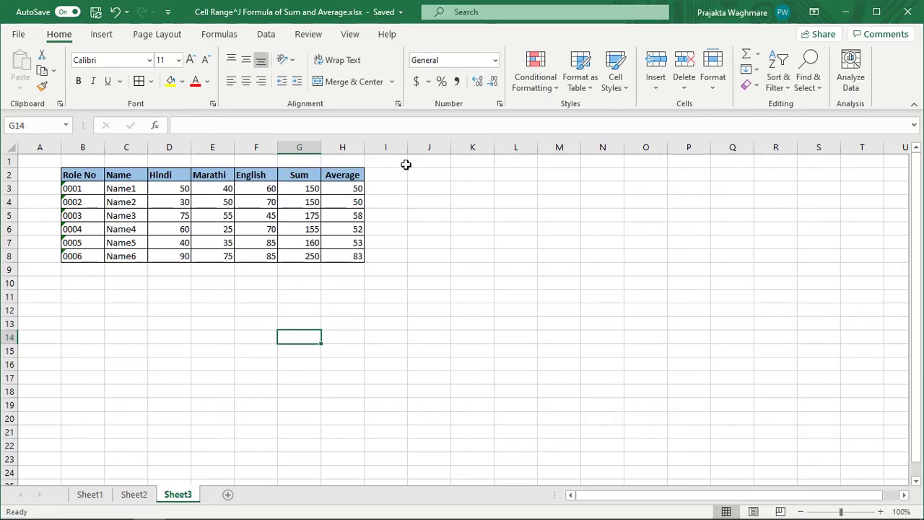
{"action": "left_click", "coordinate": [405, 172]}
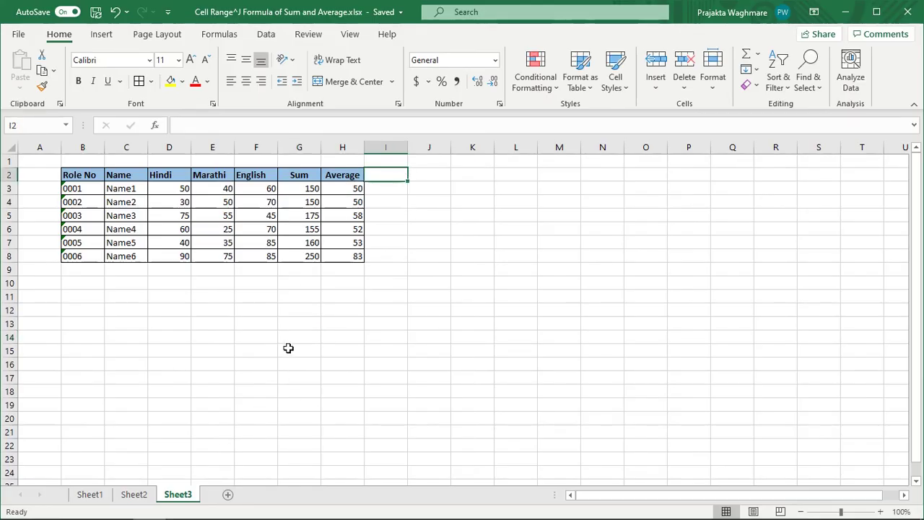